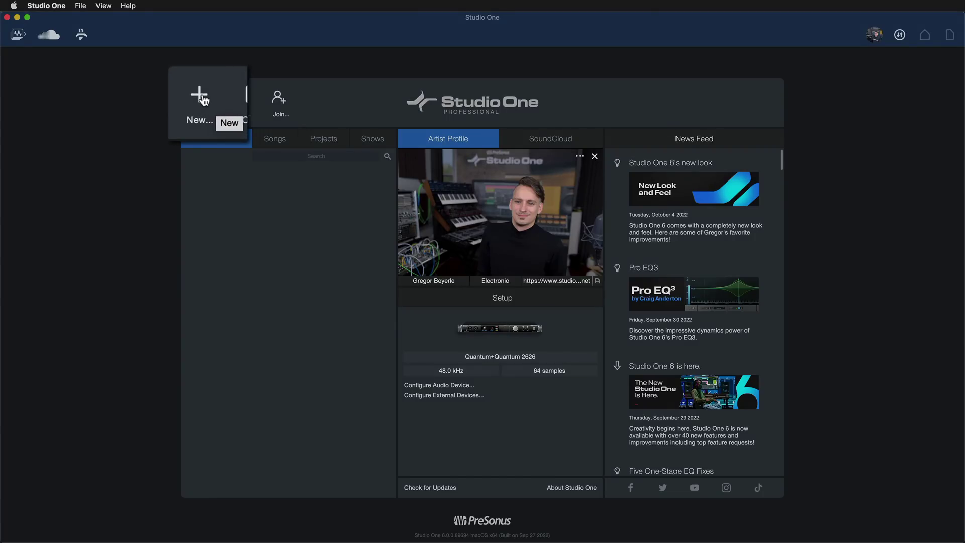
Start a new song and select the Demos template to queue its installer.
left_click(209, 128)
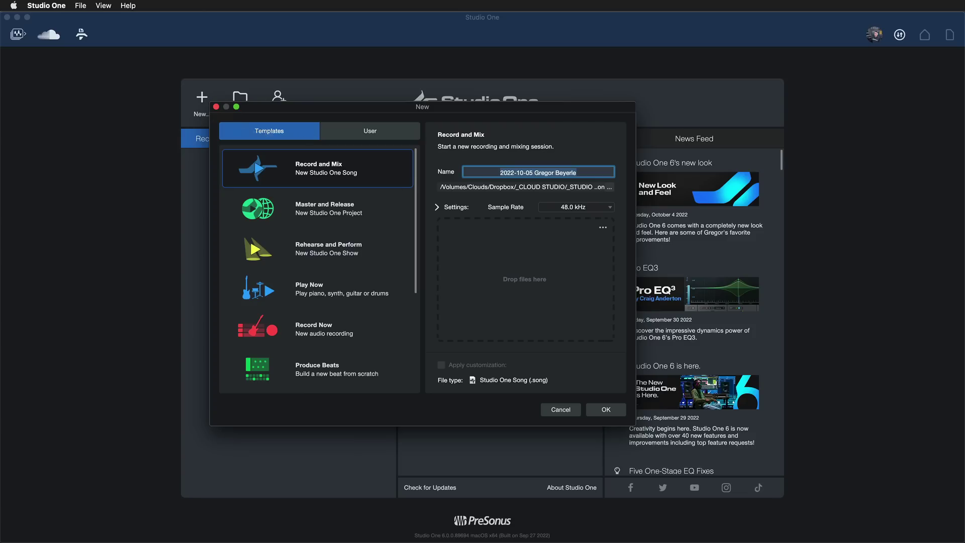
scroll(412, 179, "down", 5)
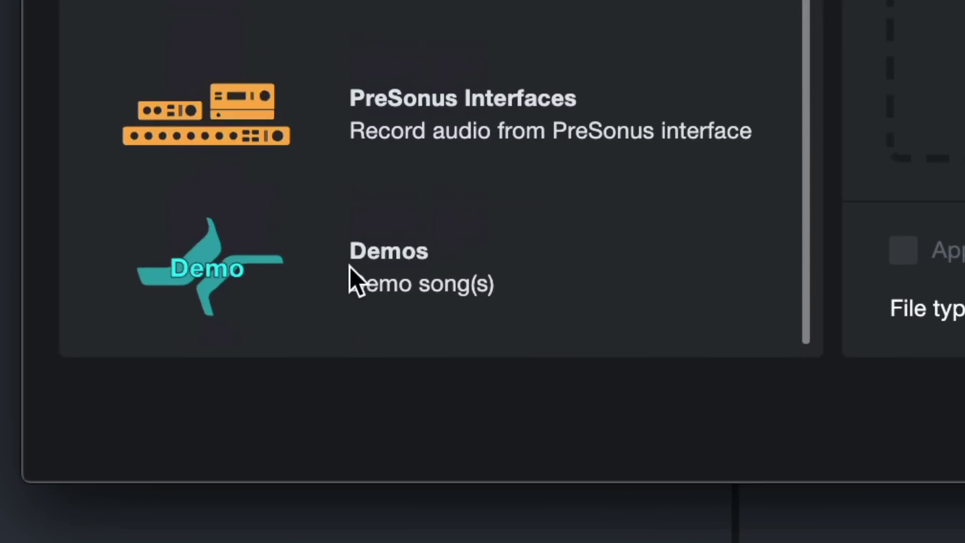
left_click(348, 266)
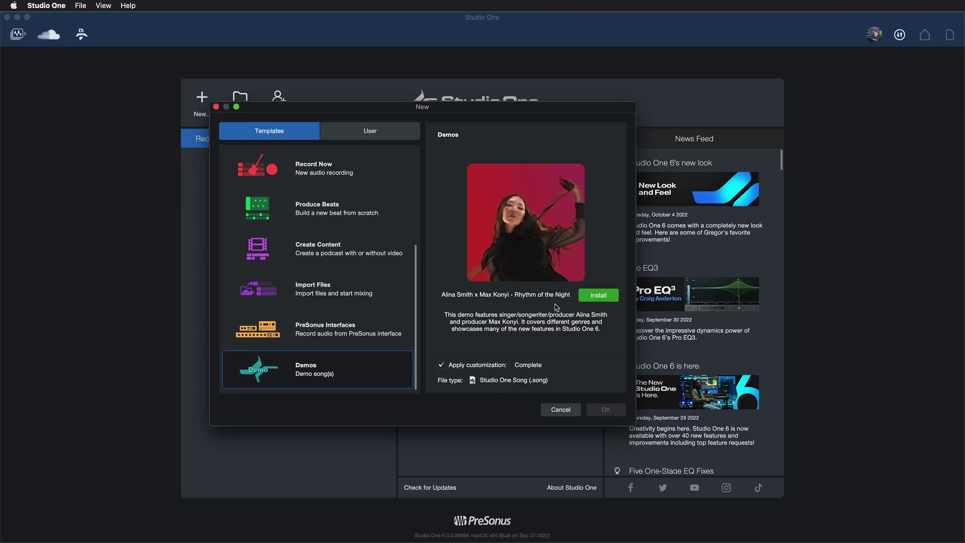
Download and install the 169.00 MB Demos package with Demos checked in the installer.
left_click(598, 295)
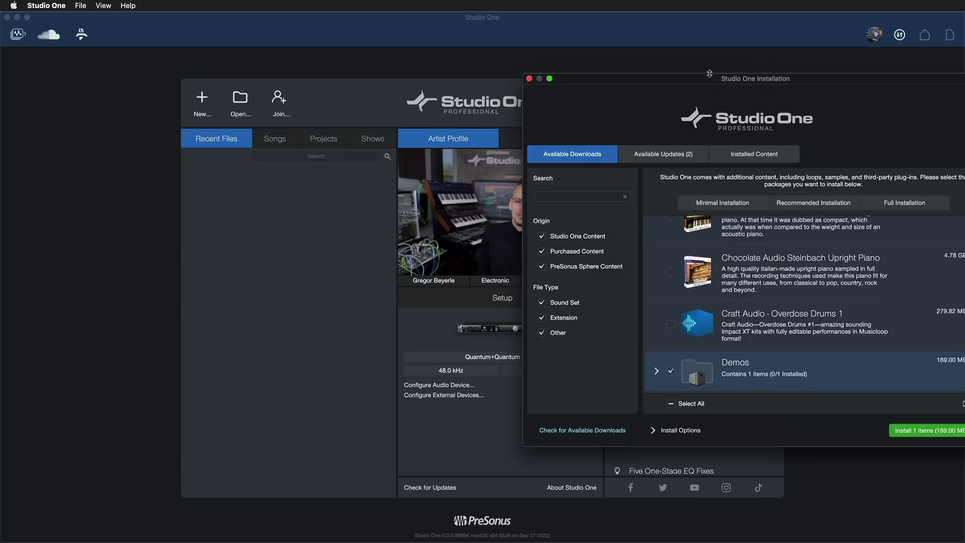
left_click_drag(709, 74, 599, 80)
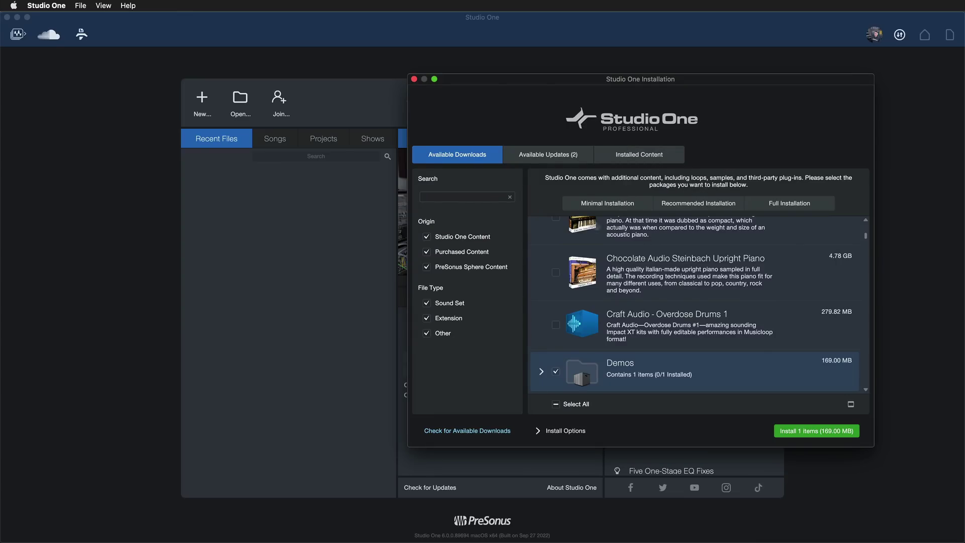
left_click(470, 196)
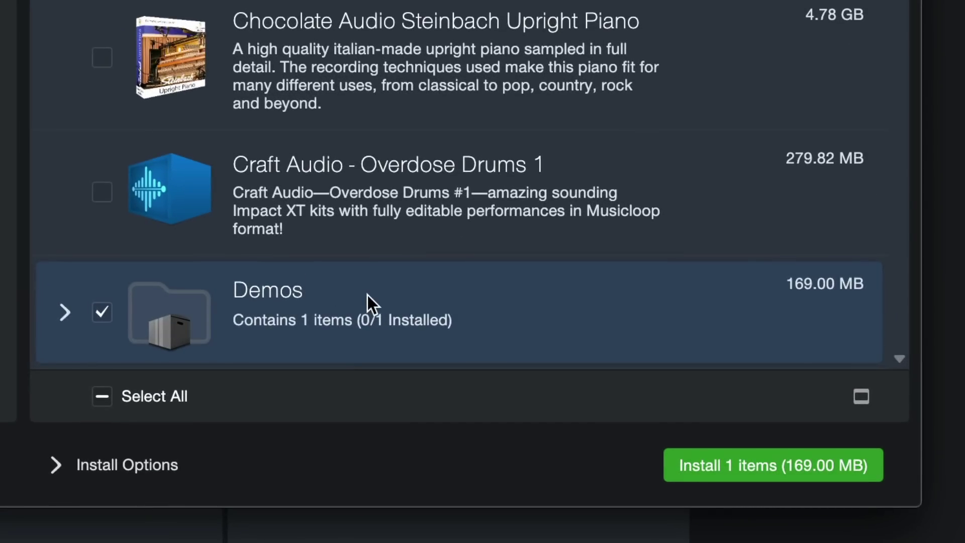
left_click(310, 301)
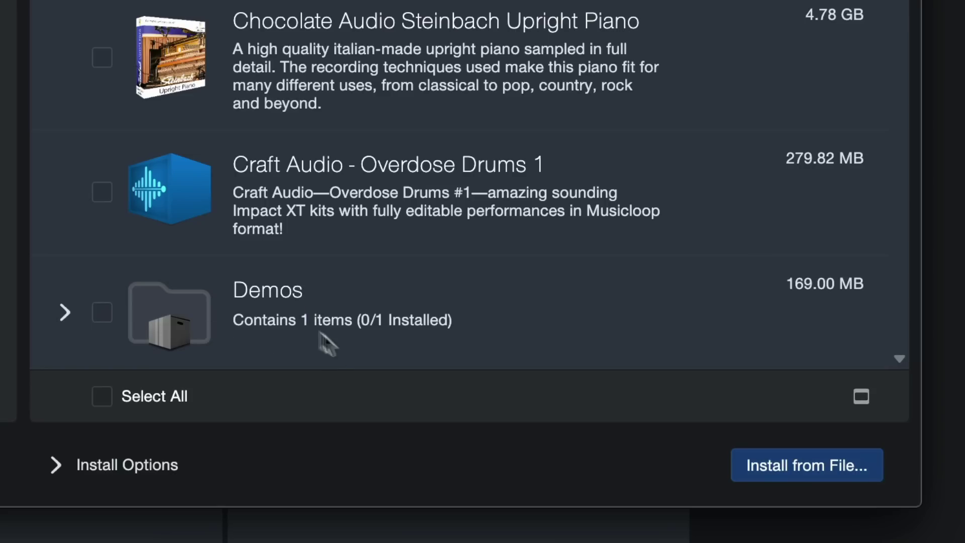
left_click(326, 343)
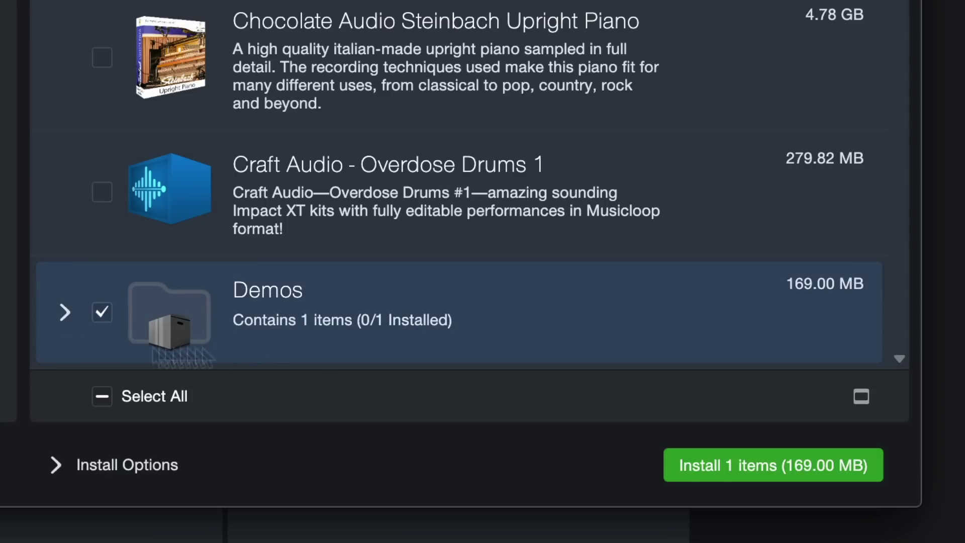
left_click(713, 469)
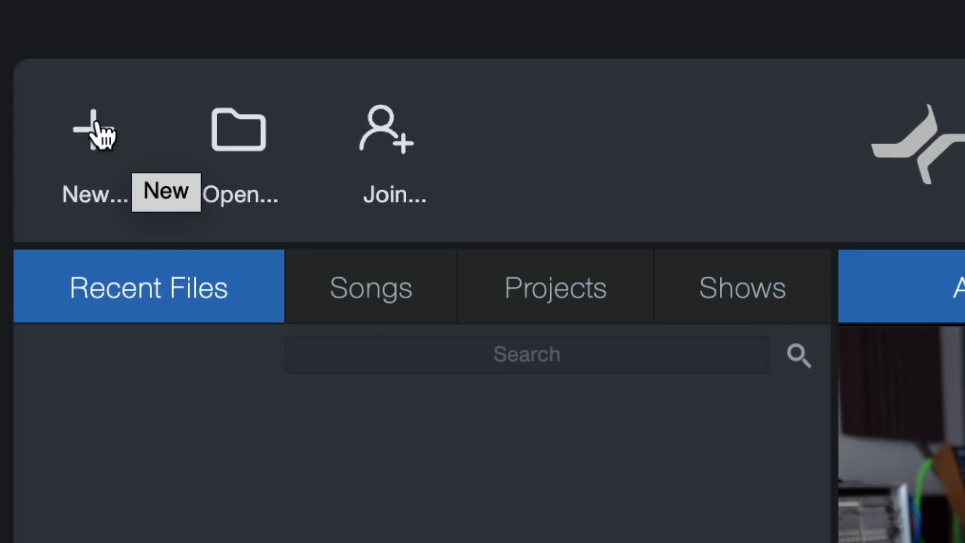
Create the 'Rhythm of the Night' song from the Demos template.
left_click(203, 96)
left_click(345, 437)
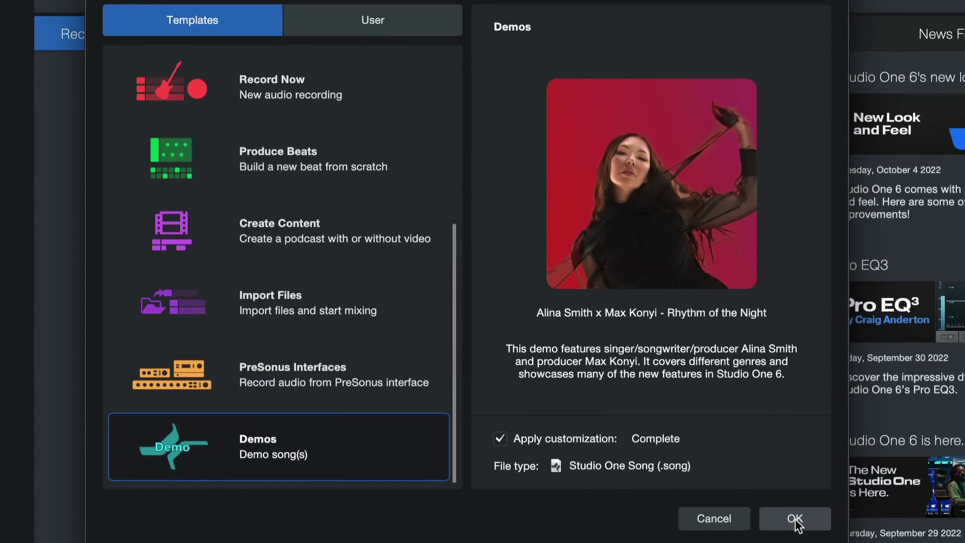
left_click(794, 518)
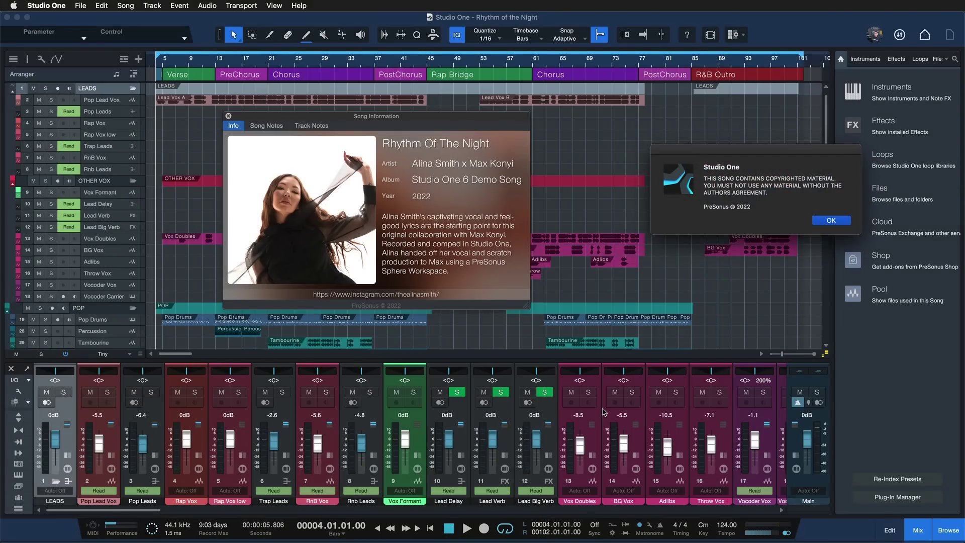
Dismiss the copyright notice, set overview track height, hide the mixer, and show the macros.
left_click(832, 220)
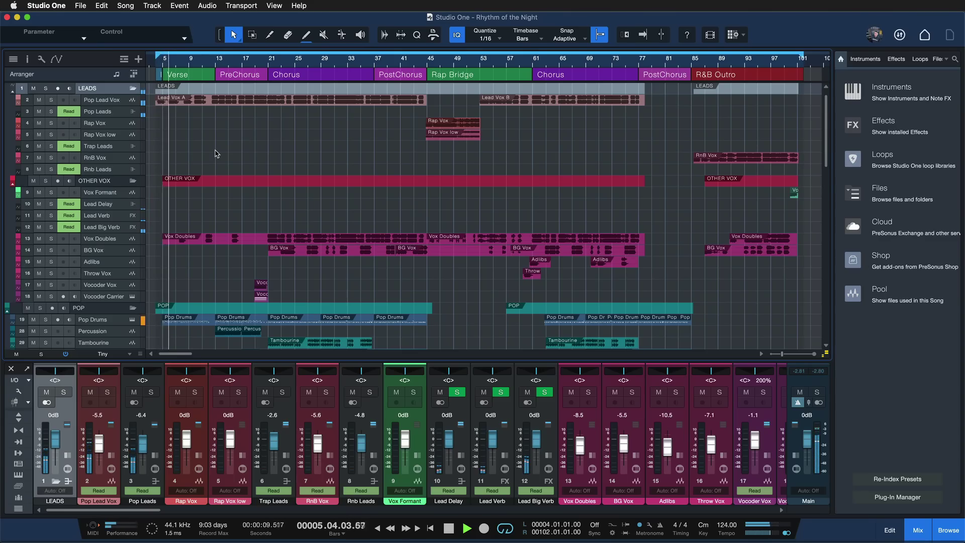
key("shift+w")
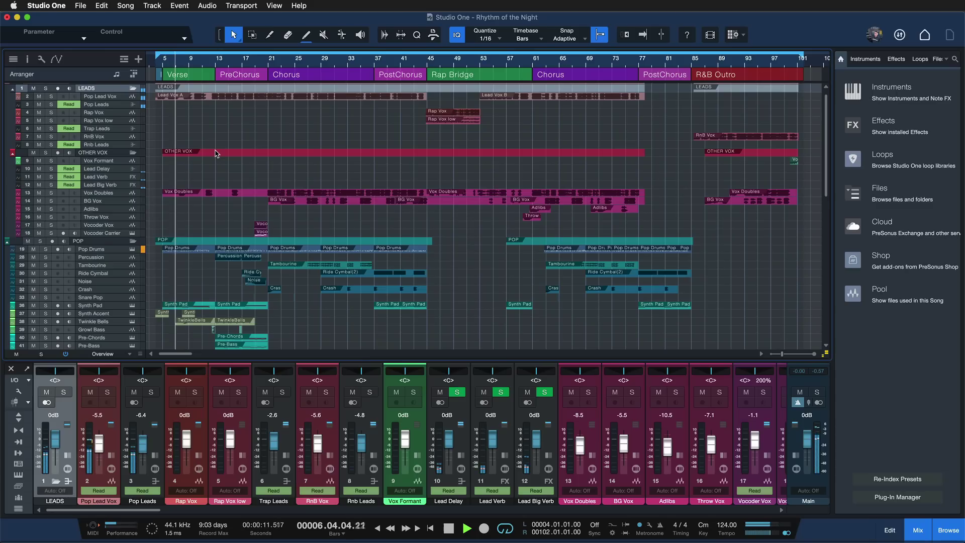
key("F3")
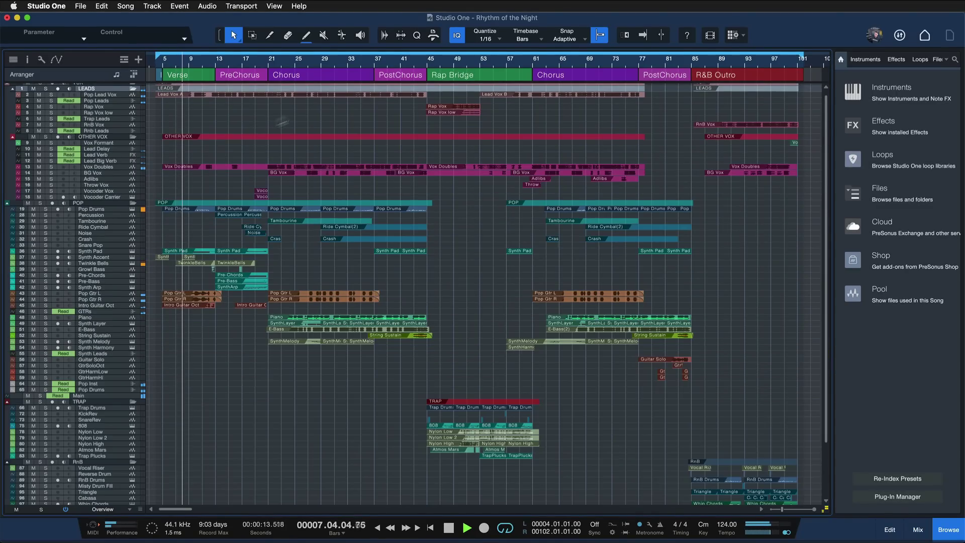
left_click(400, 119)
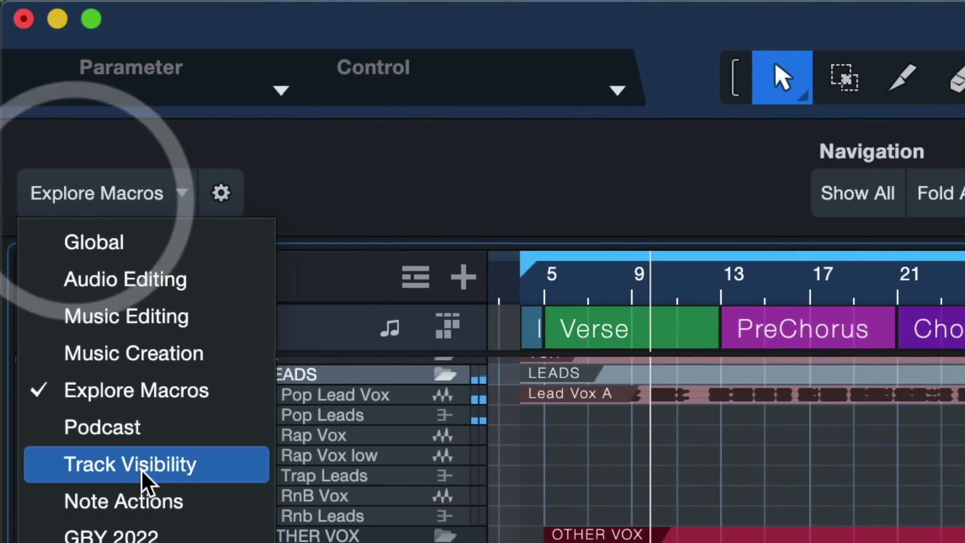
Open Track Visibility and the Browser, showing only Under Cursor tracks, zoomed to fit.
left_click(61, 475)
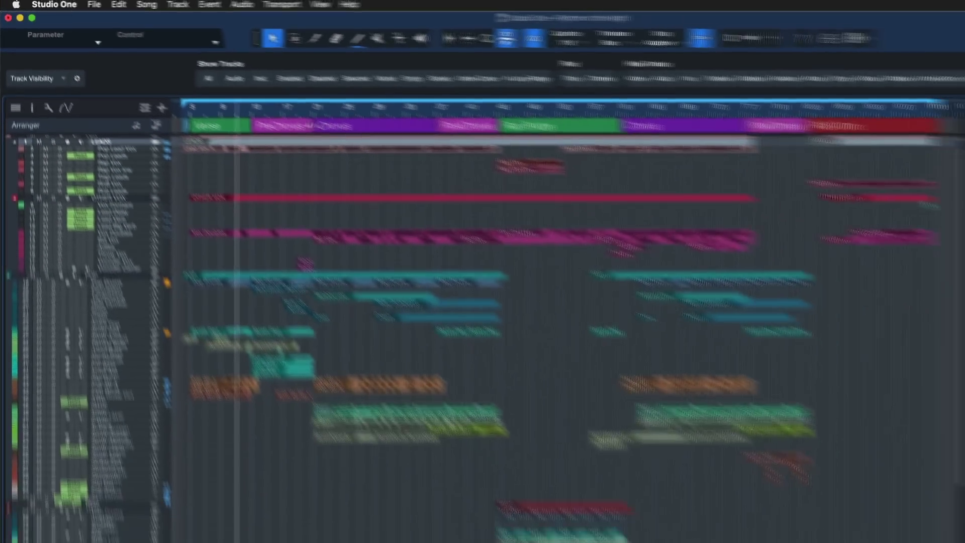
key("F5")
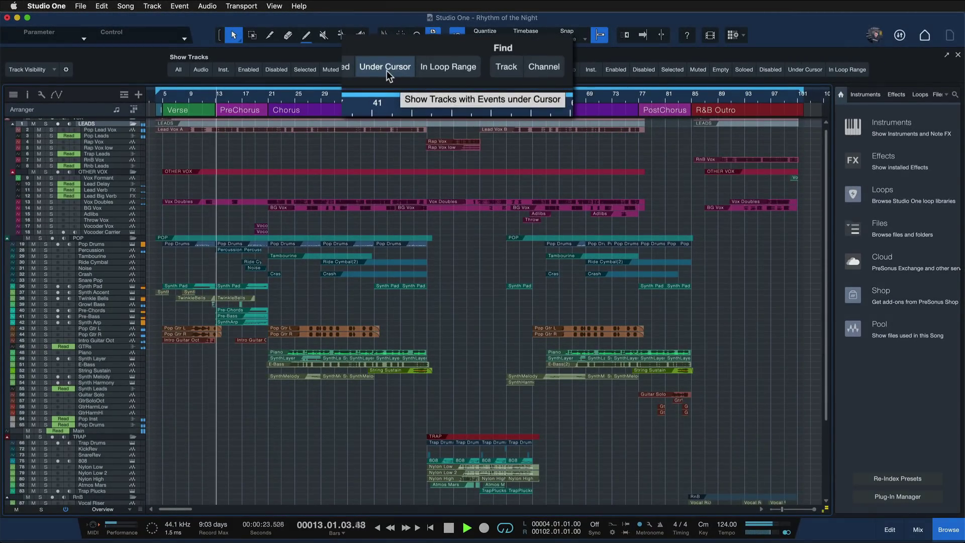
left_click(409, 69)
key("z")
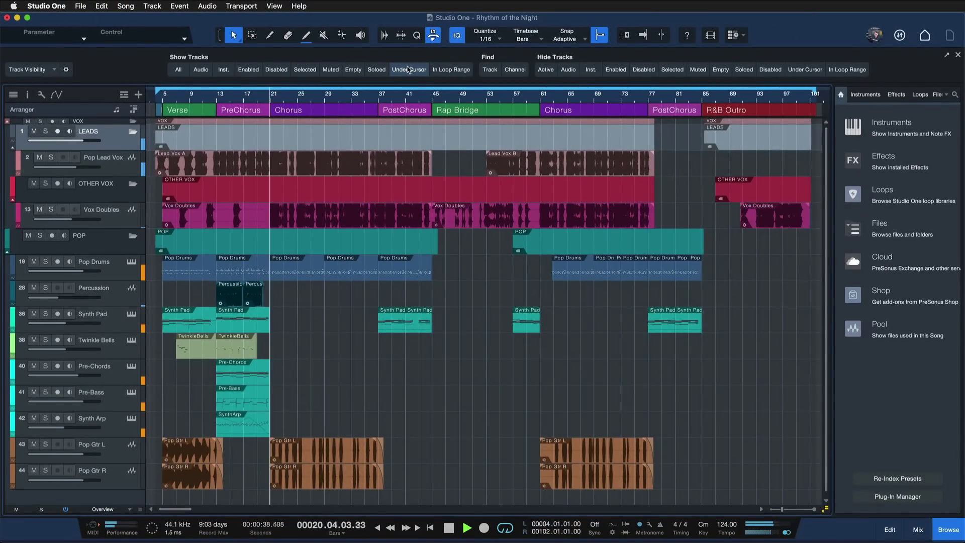
left_click(409, 69)
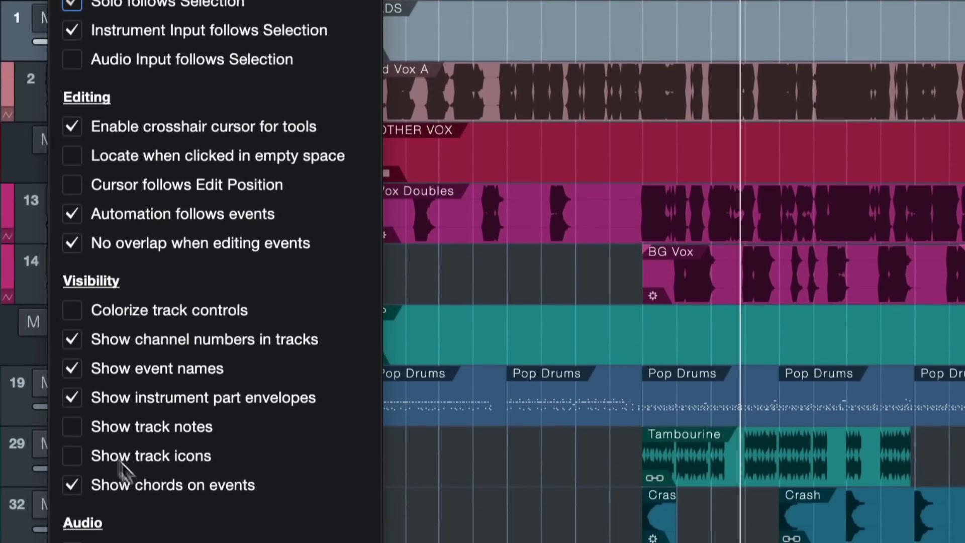
Enable Show track icons in the arrangement options menu.
left_click(119, 458)
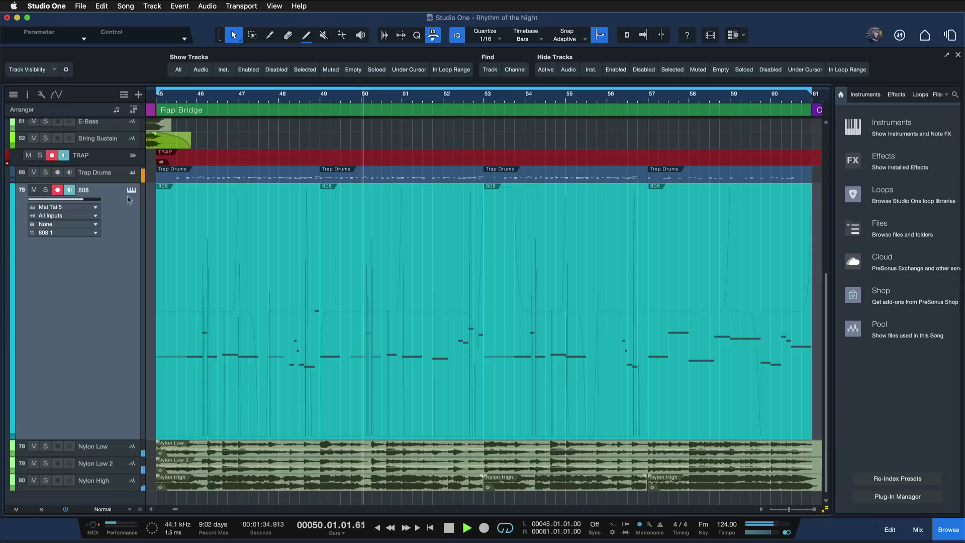
Inspect the 808 track's Mai Tai instrument, close it, and zoom out to the whole song.
left_click(131, 190)
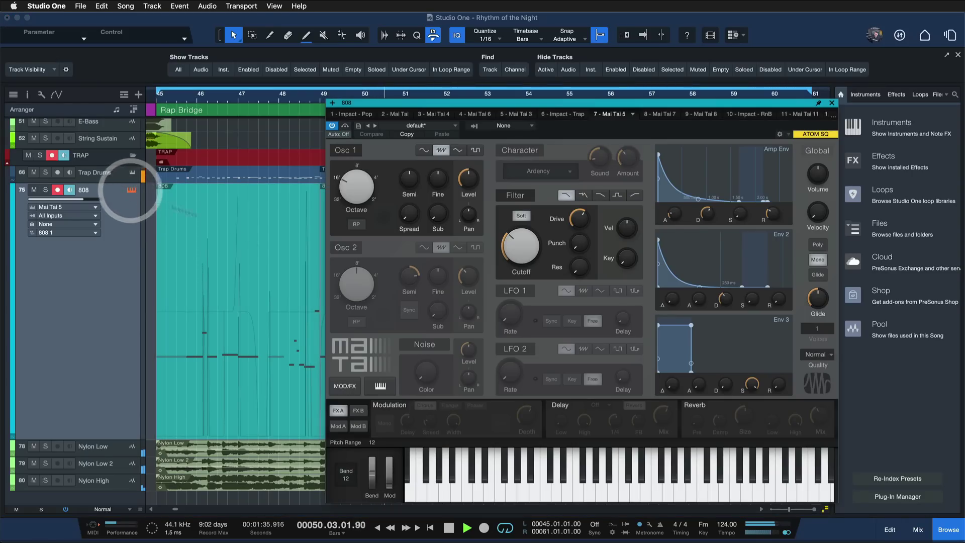
left_click(832, 103)
left_click(478, 295)
key("shift+z")
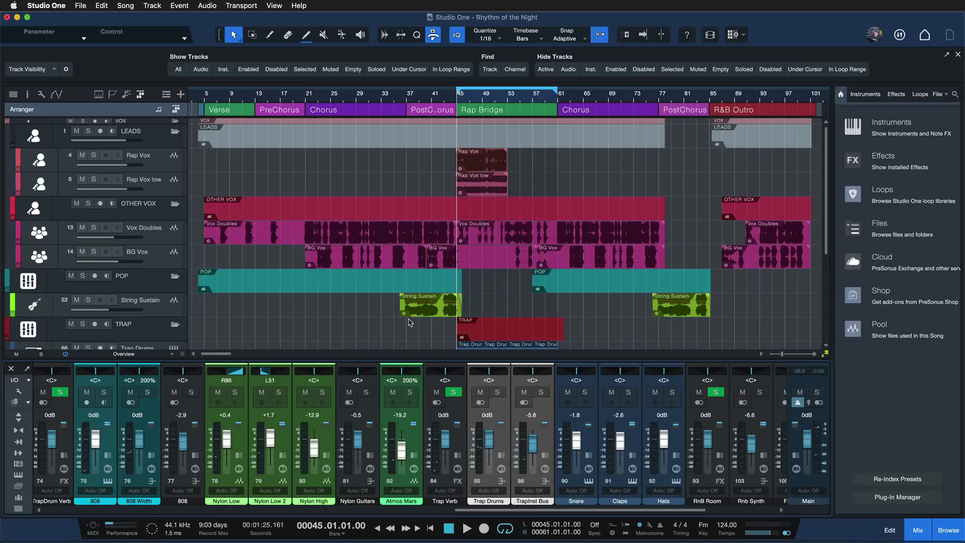
Hide the mixer and show all tracks at minimum height.
key("F3")
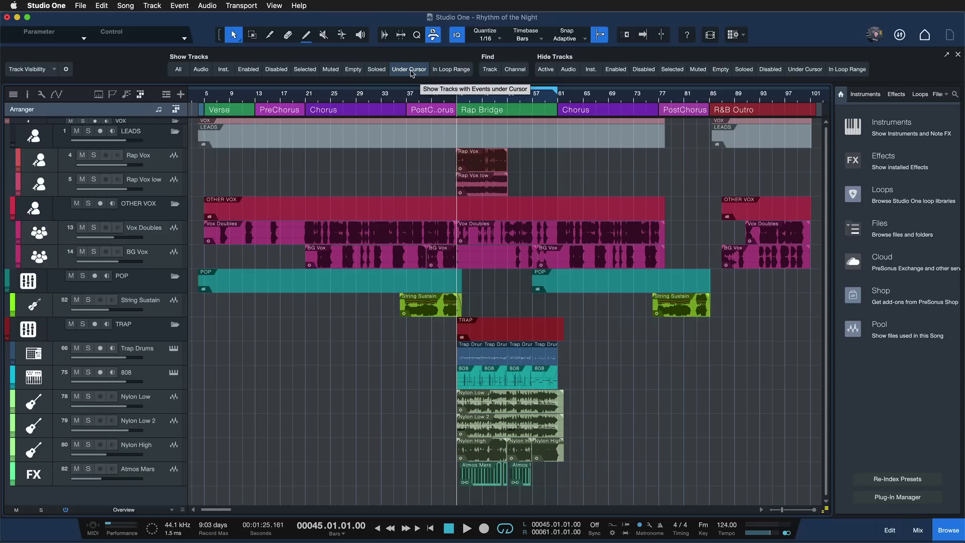
left_click(178, 73)
key("z")
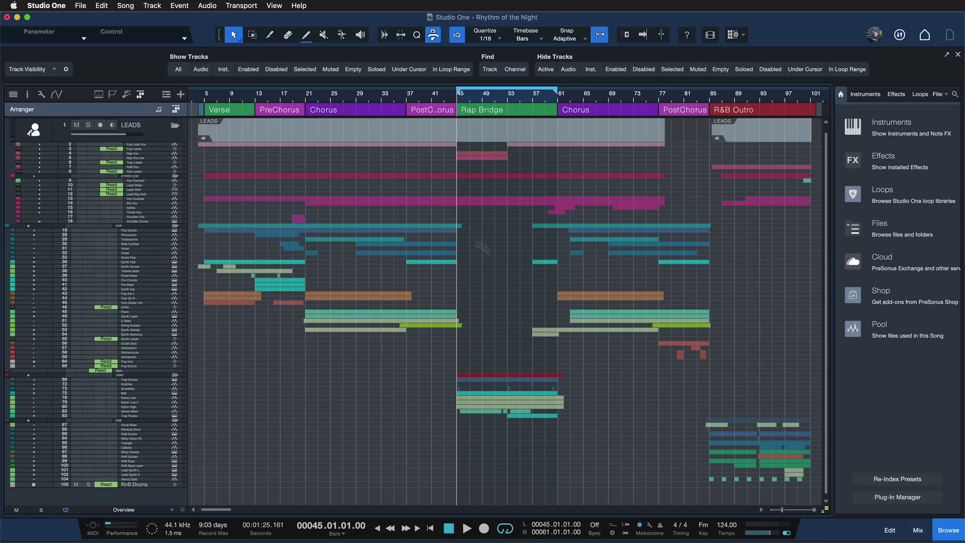
scroll(482, 248, "right", 5)
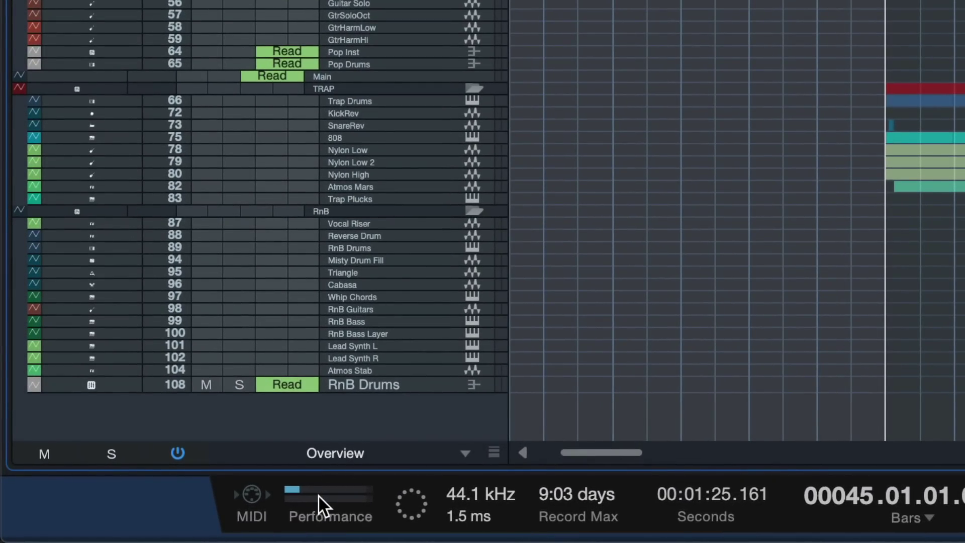
left_click(318, 494)
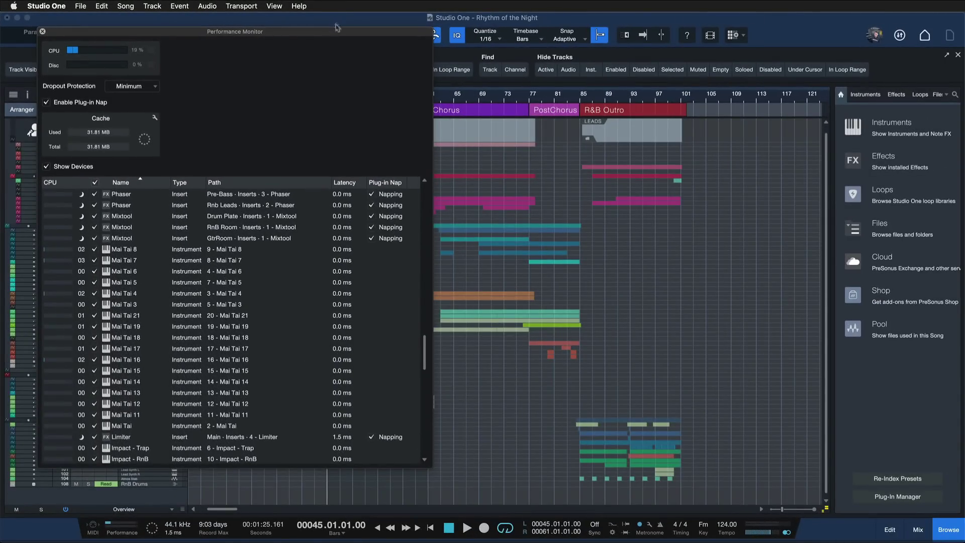
left_click_drag(337, 24, 581, 77)
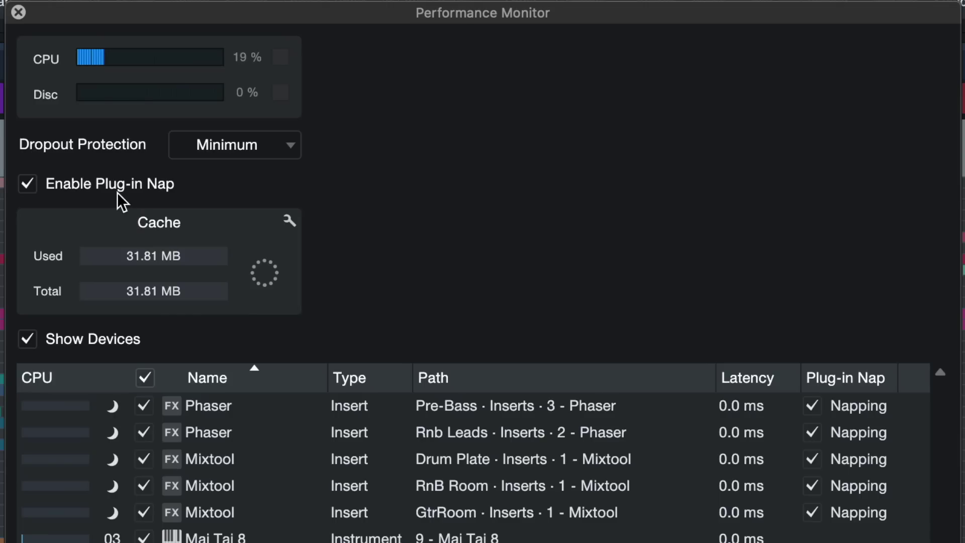
left_click(67, 184)
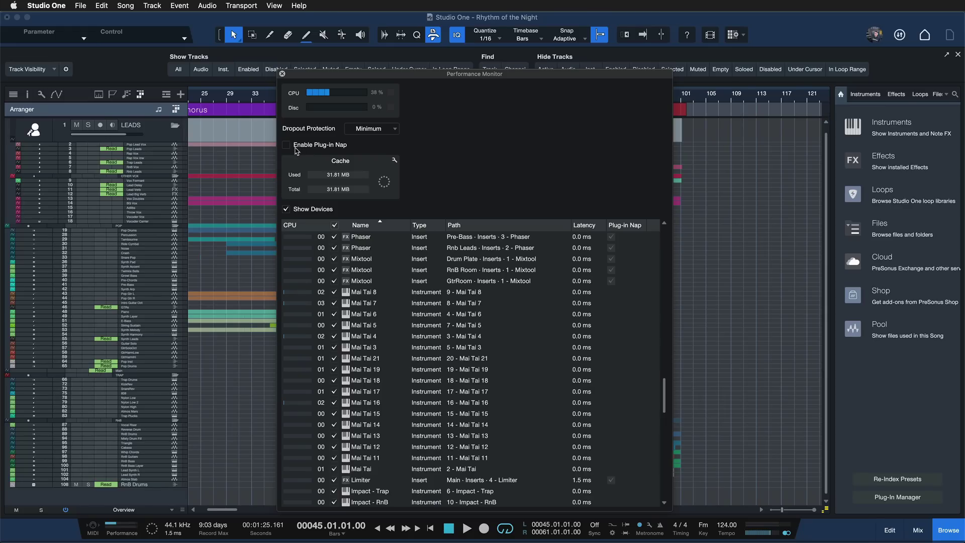
left_click(297, 151)
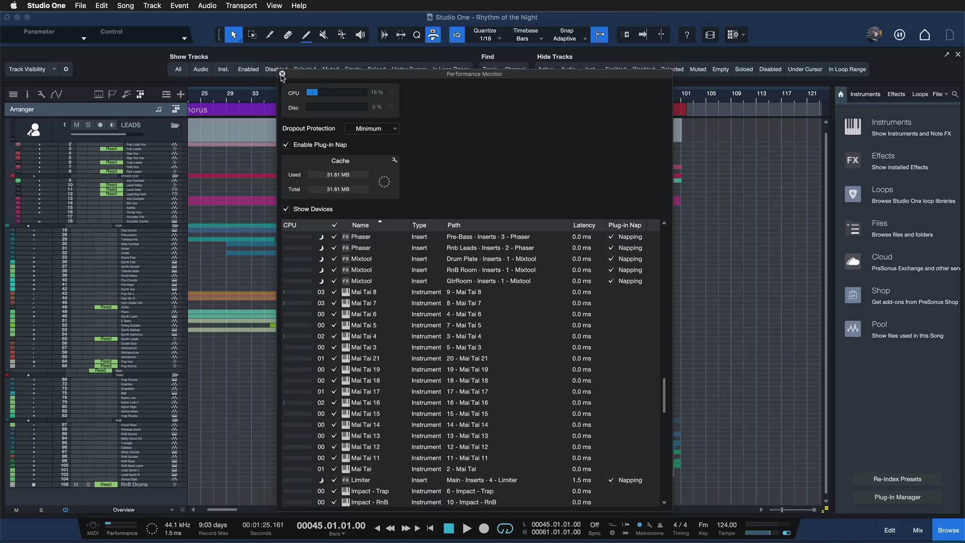
left_click(282, 74)
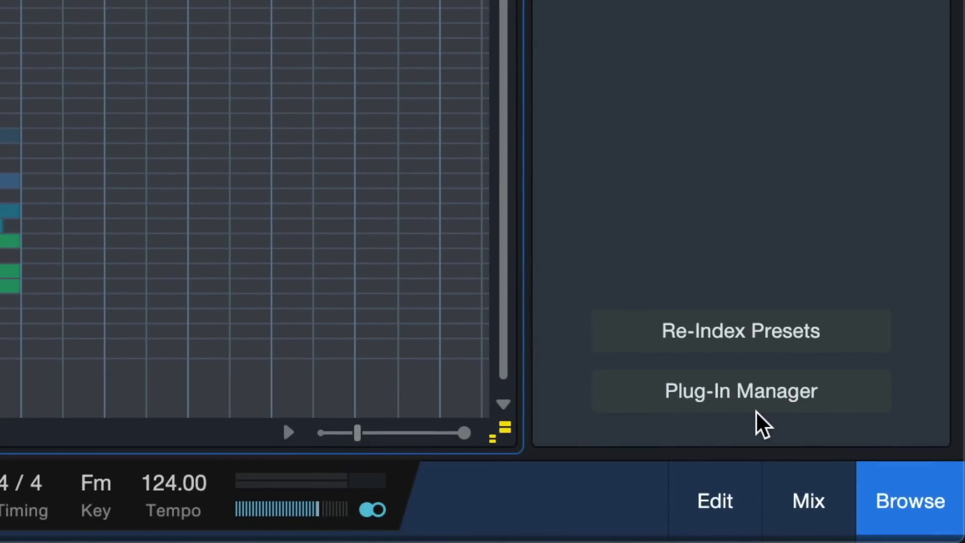
Open the Plug-In Manager and scroll right to its Plug-in Nap column.
left_click(742, 391)
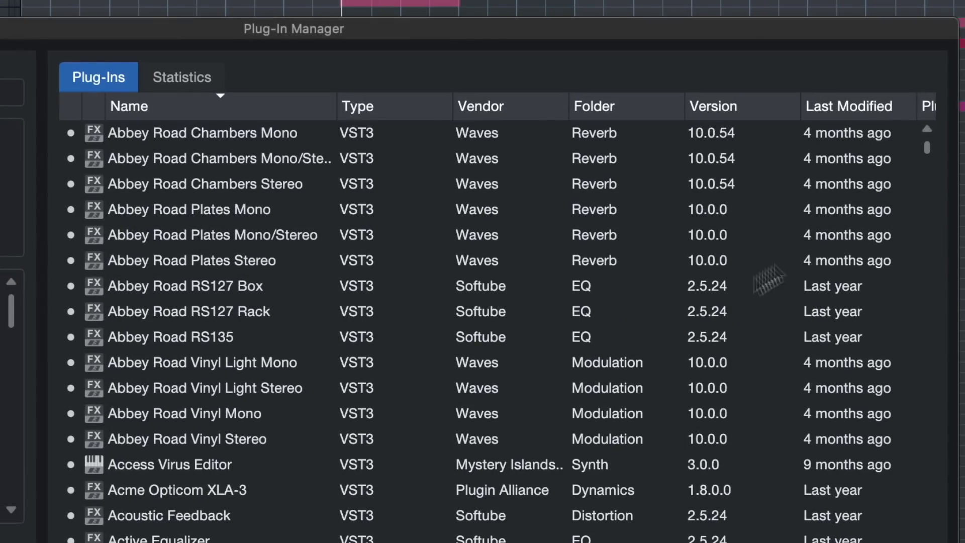
scroll(768, 279, "right", 3)
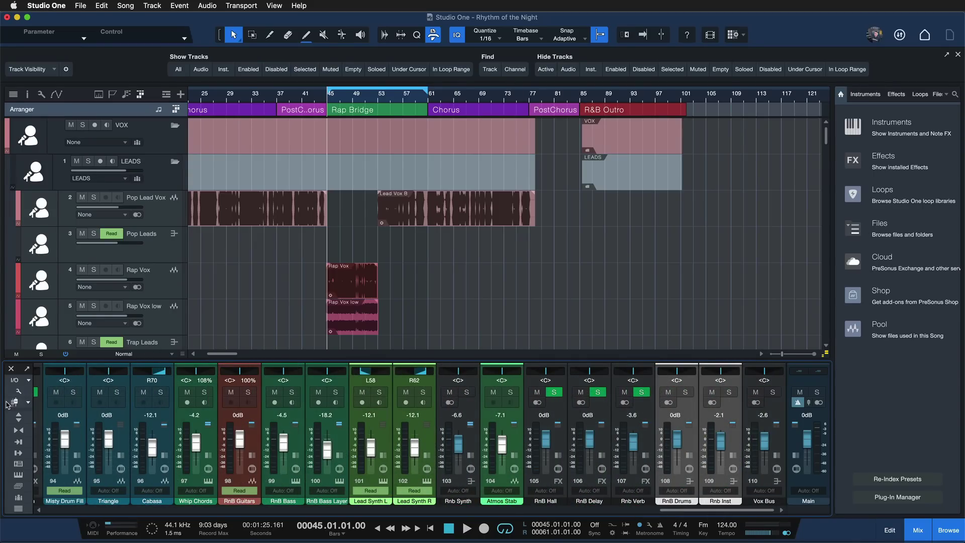
Select the RnB Delay channel, enlarge the mixer to show routing rows, and scroll to RnB Verb.
left_click(574, 444)
left_click_drag(572, 360, 572, 296)
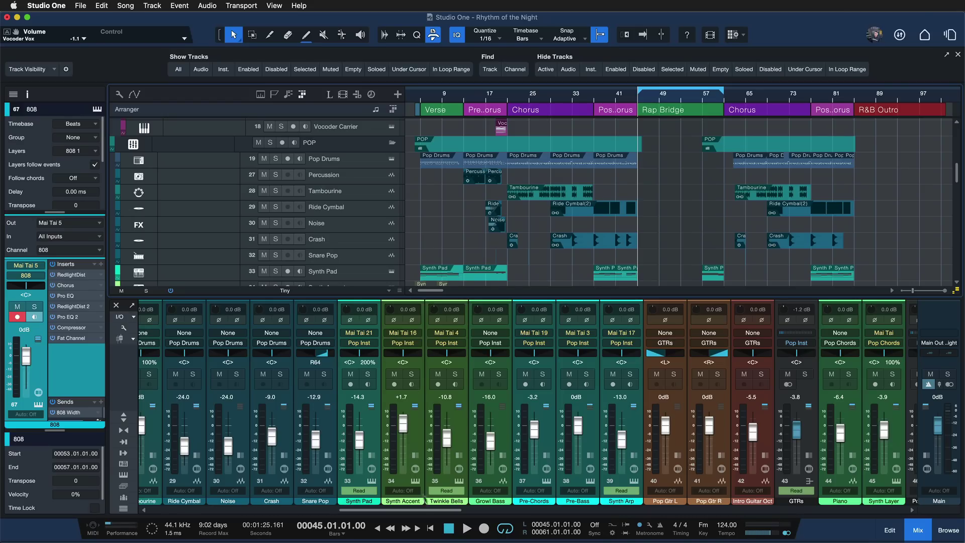
left_click_drag(426, 508, 888, 516)
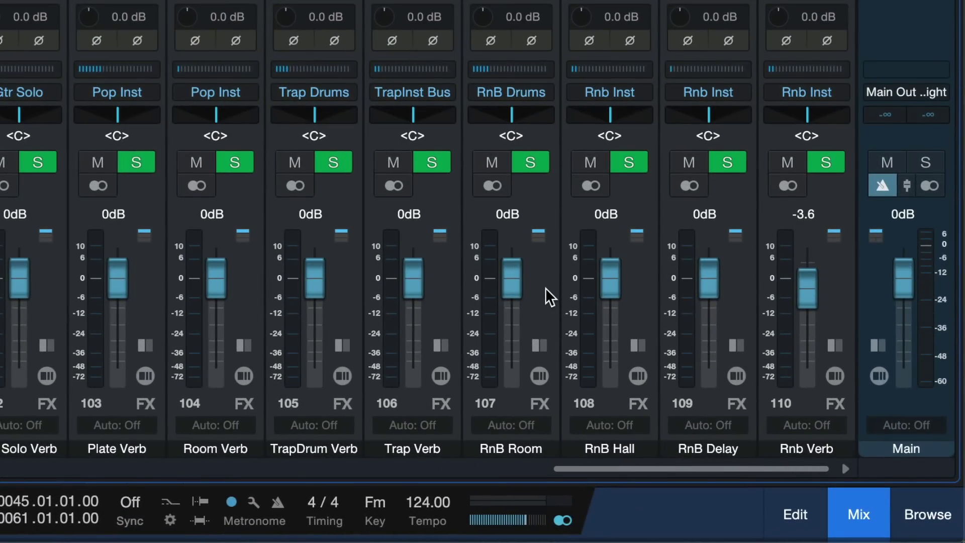
Set channel 107 RnB Room's input source to RnB Drums.
left_click(544, 287)
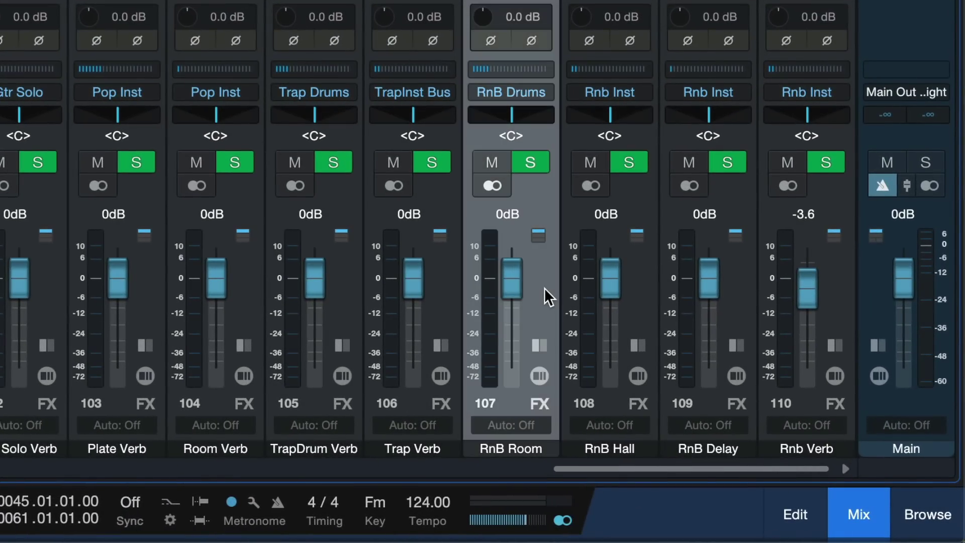
left_click(490, 68)
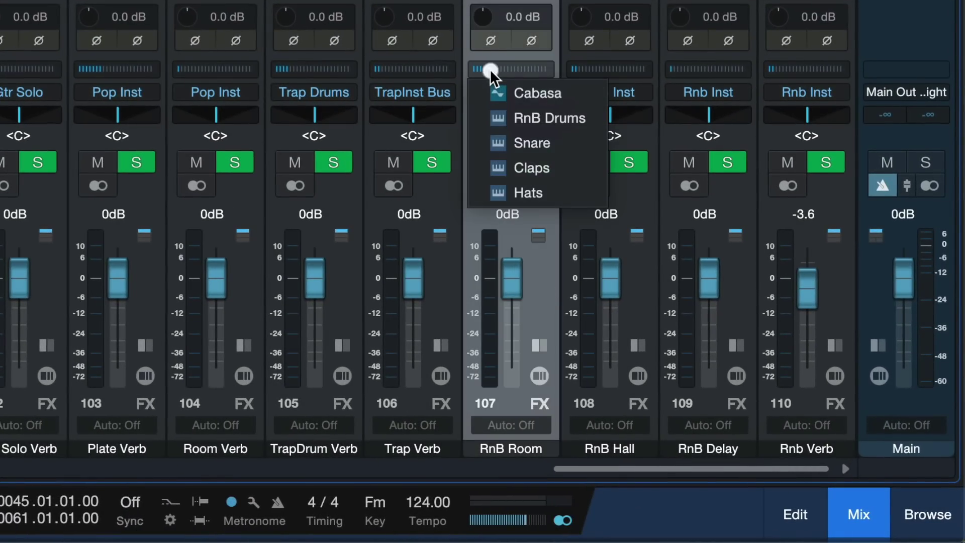
left_click(544, 267)
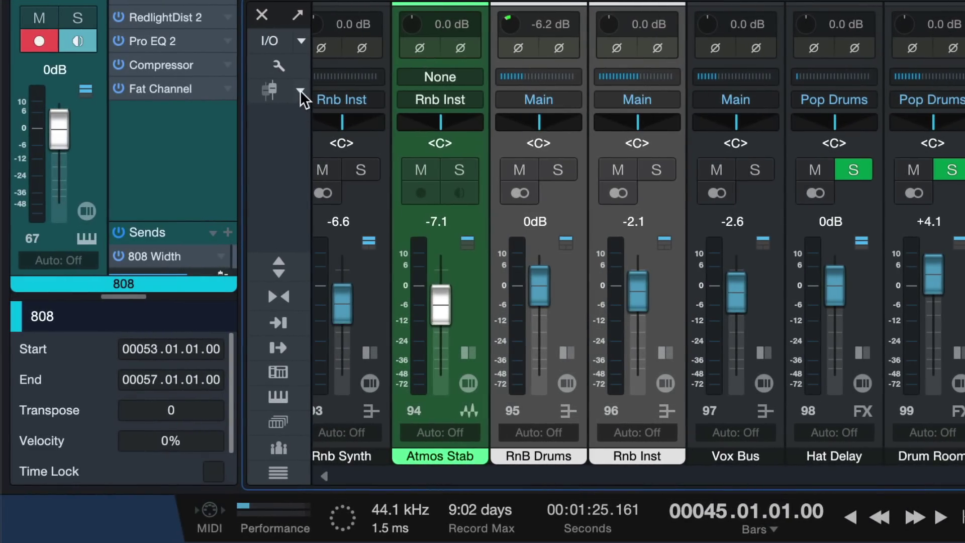
Toggle Fader Flip on and off, set its option to Hide Unassigned Faders, and reselect RnB Drums.
left_click(269, 90)
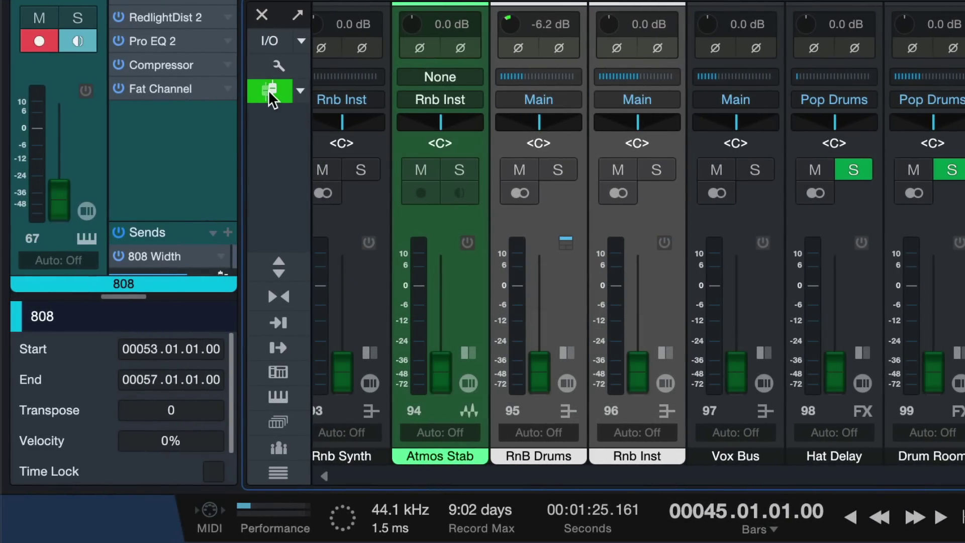
left_click(268, 89)
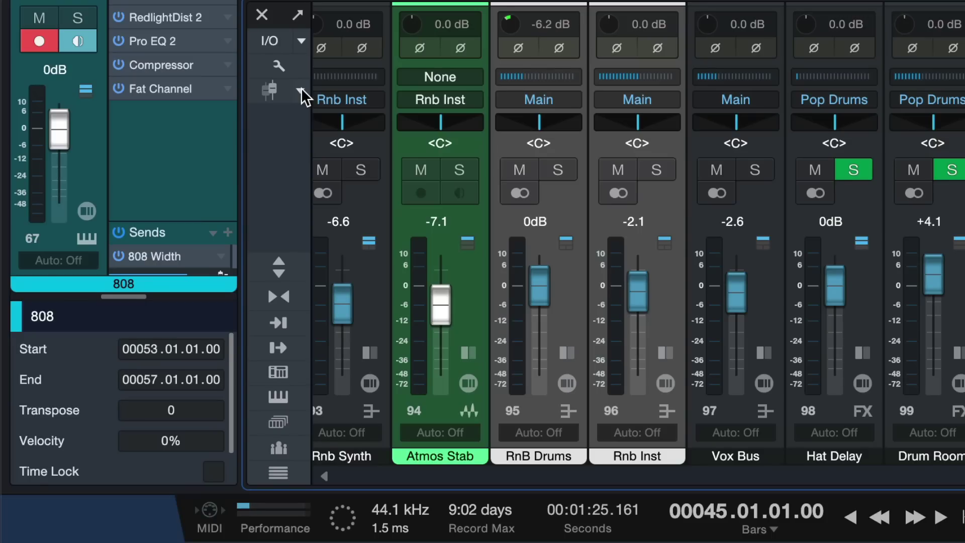
left_click(301, 89)
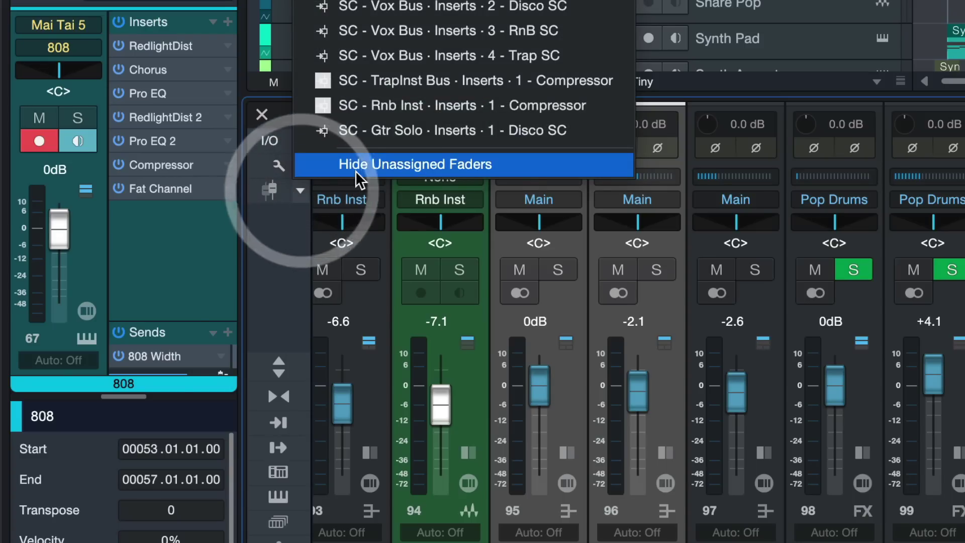
left_click(411, 165)
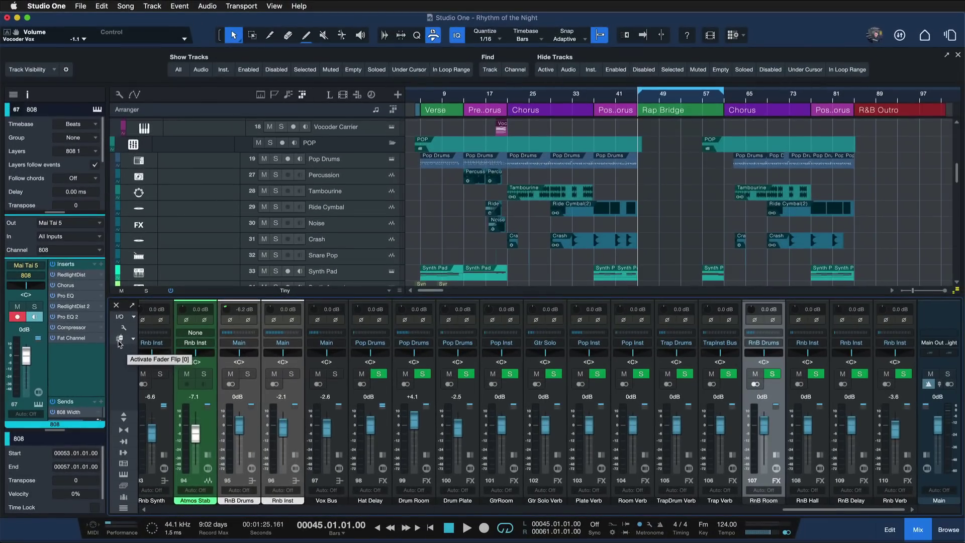
left_click(736, 442)
left_click(755, 442)
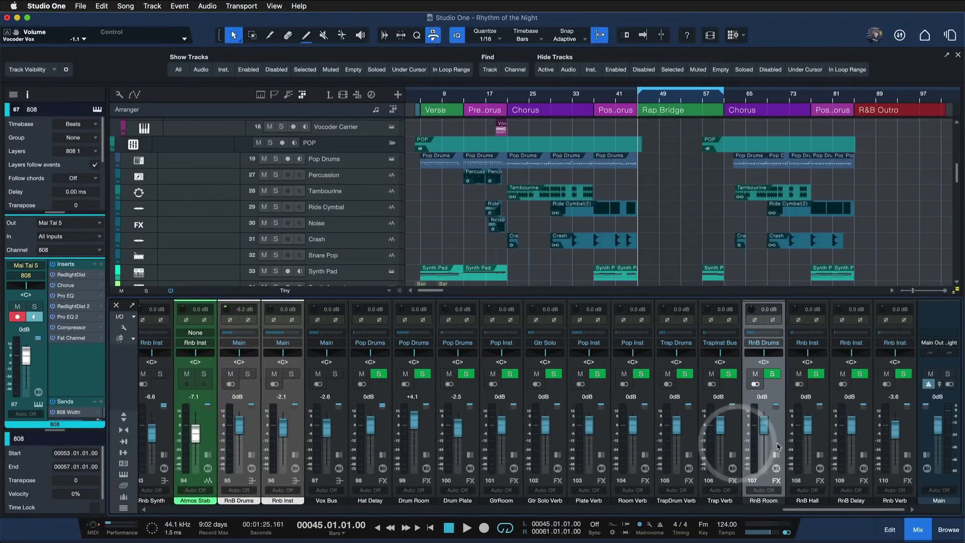
Show only the RnB folder's channels, solo RnB Drums, and play from bars 65 and 89.
left_click(121, 341)
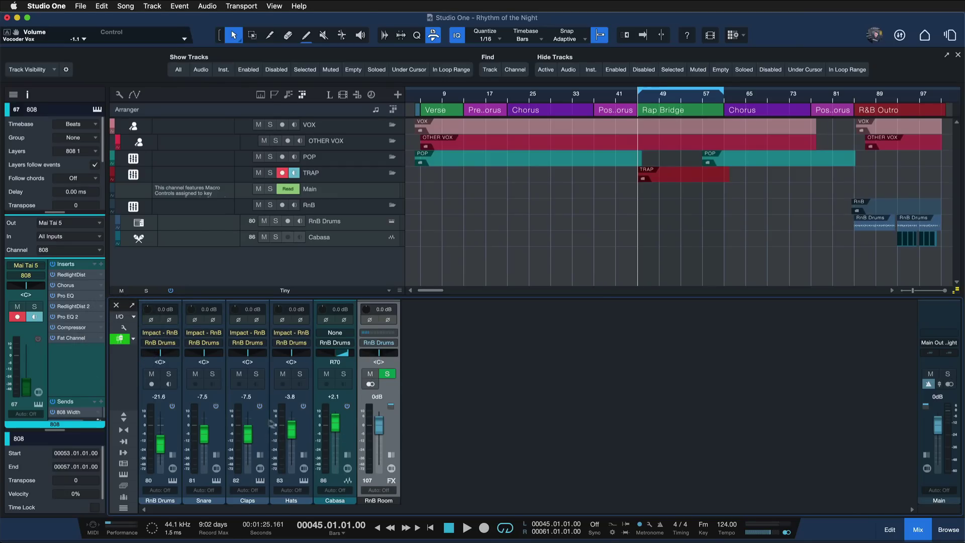
left_click(174, 422)
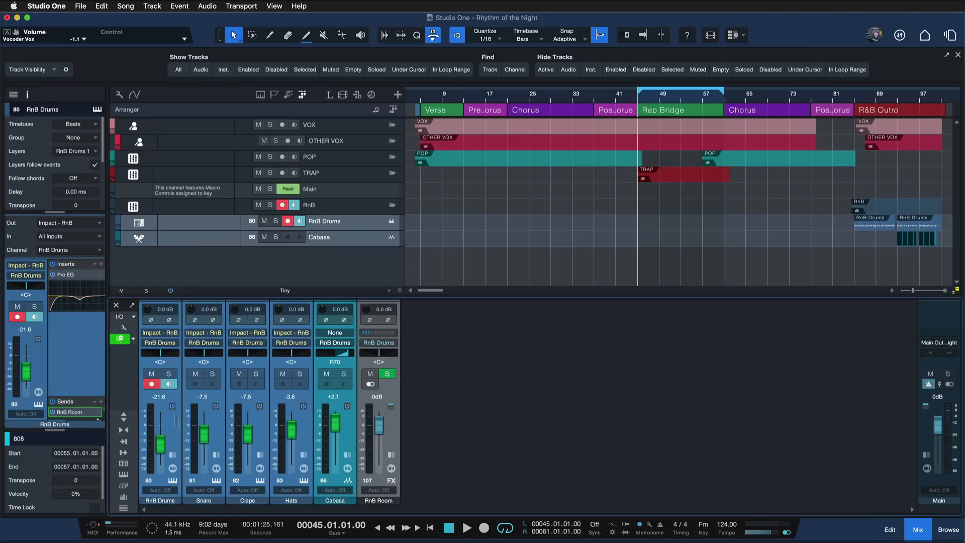
left_click(168, 373)
key("space")
key("w")
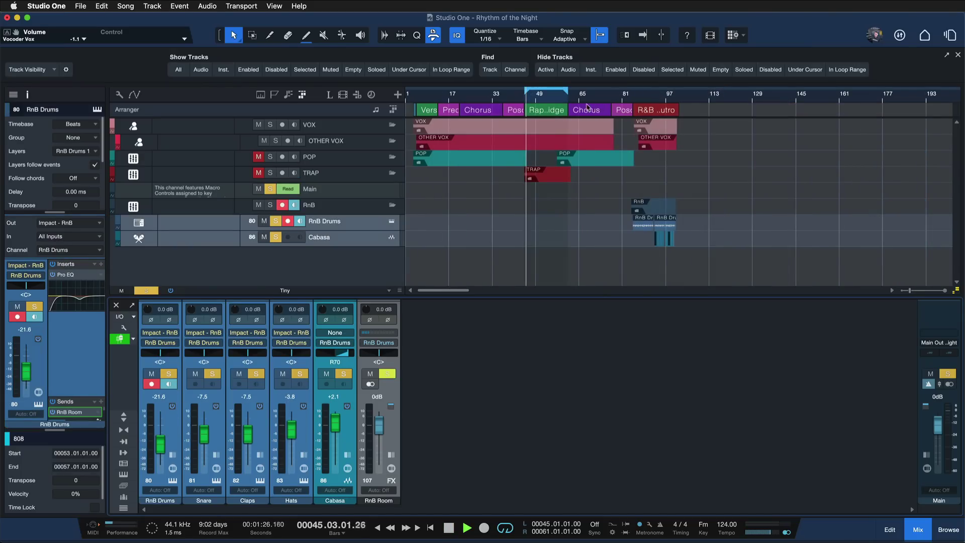
left_click(581, 95)
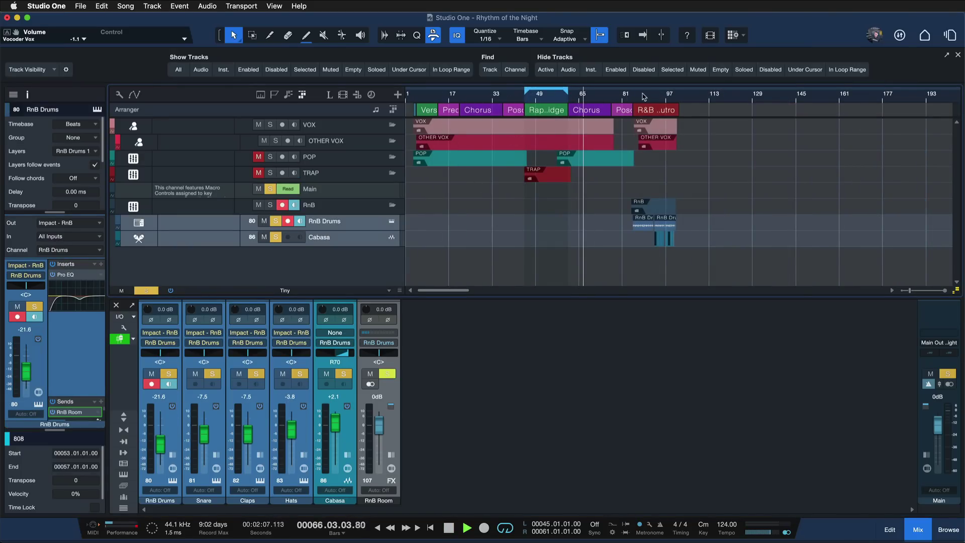
left_click(643, 95)
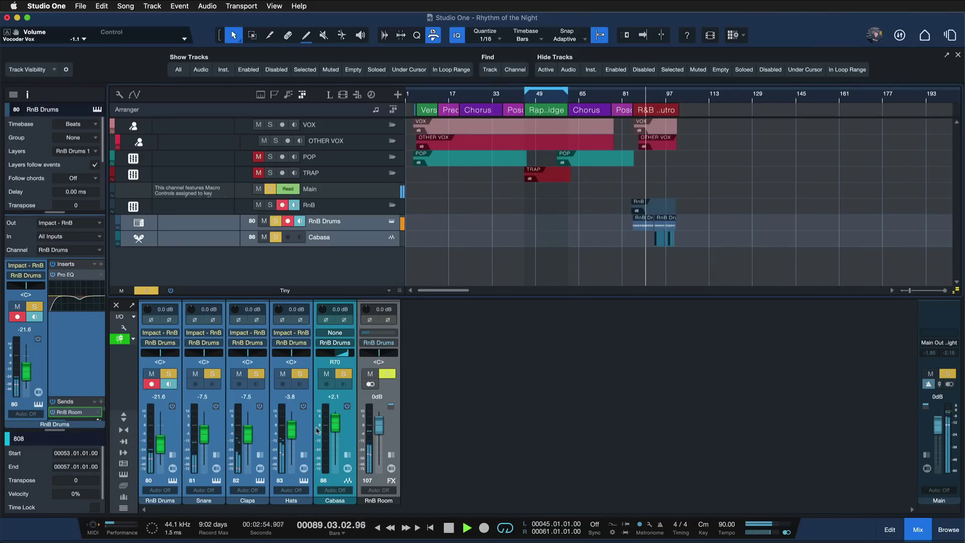
Rebalance the drum faders: Hats -2.5, Claps -4.2, Snare -8.3 dB.
left_click(292, 432)
left_click_drag(292, 432, 161, 439)
left_click(161, 446)
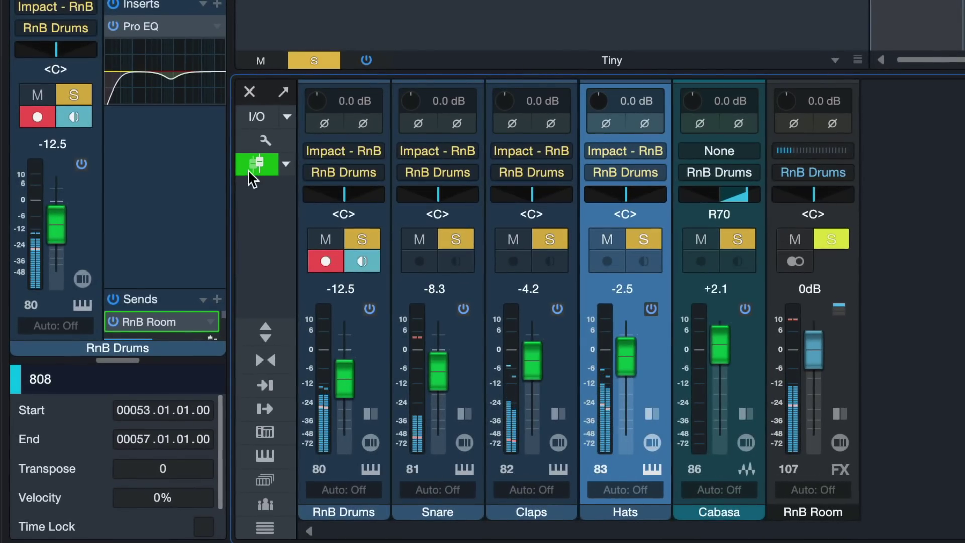
Turn off Fader Flip so every mixer channel is shown again.
left_click(252, 161)
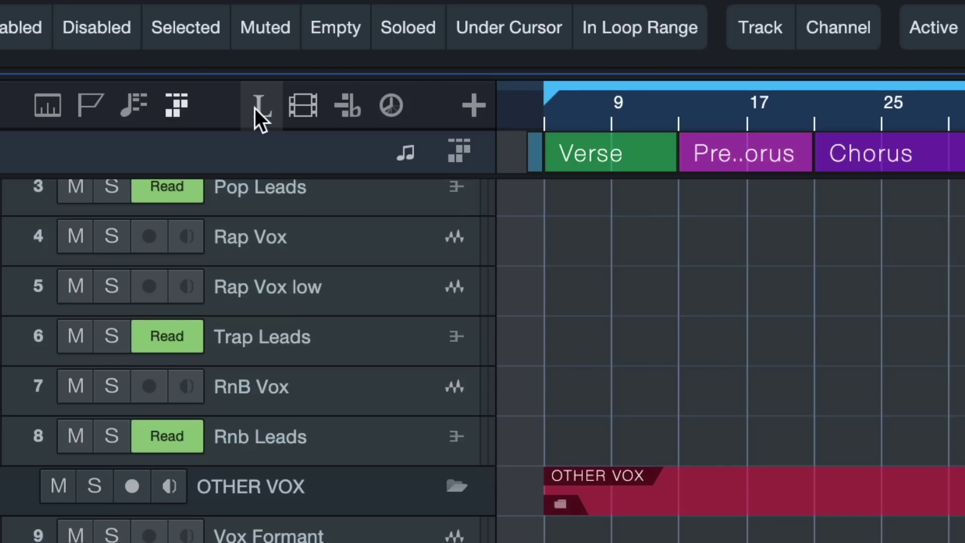
Narrow the track list, add the Lyrics global track above Arranger, and open Lyrics Display.
left_click(265, 111)
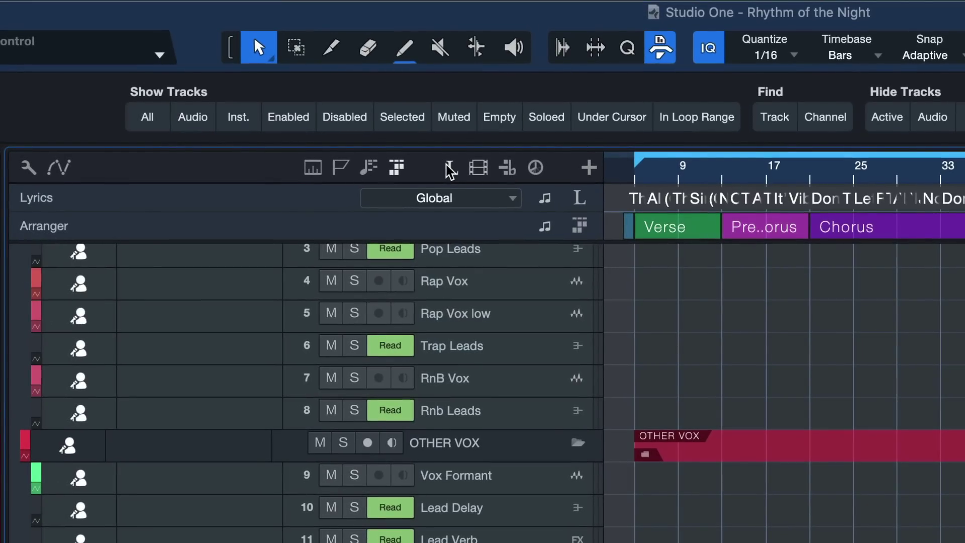
left_click(458, 174)
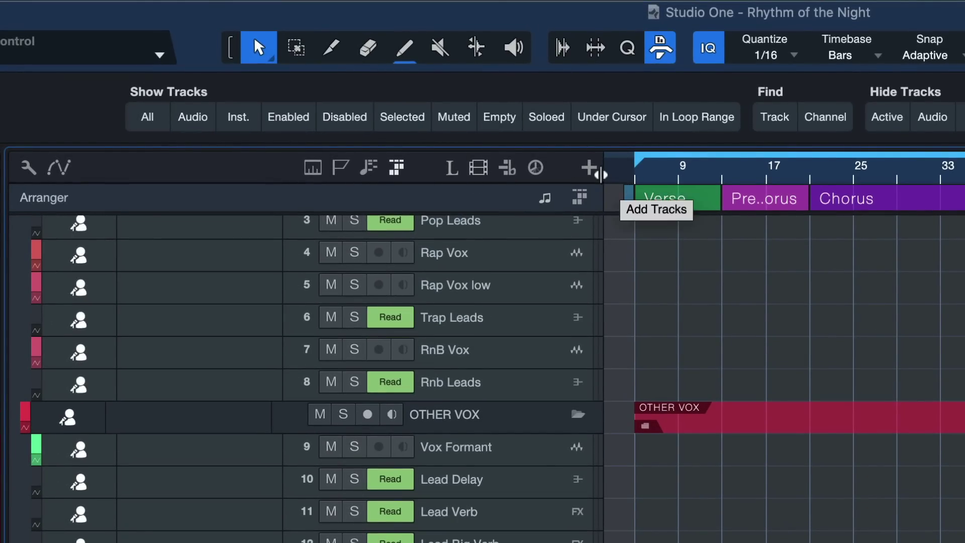
left_click_drag(603, 174, 285, 177)
left_click(277, 169)
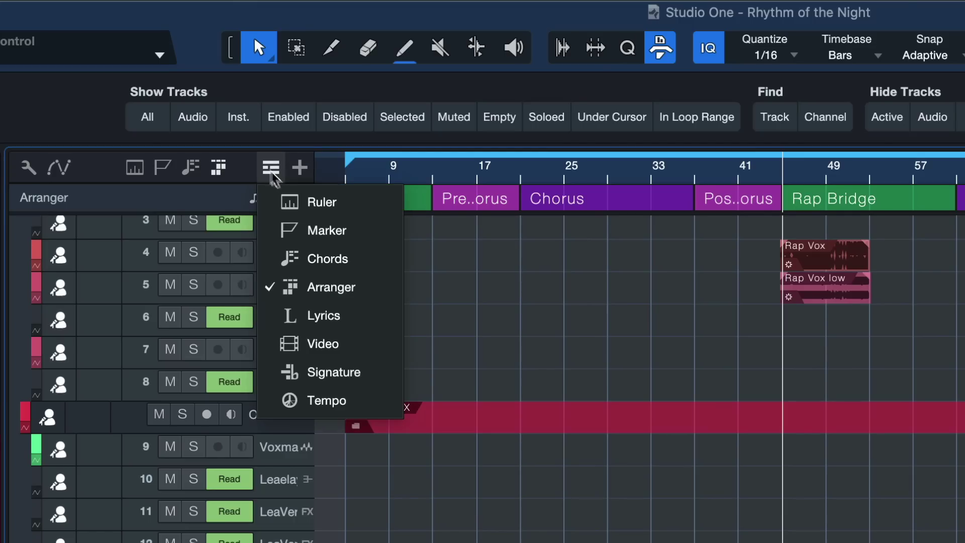
left_click(322, 312)
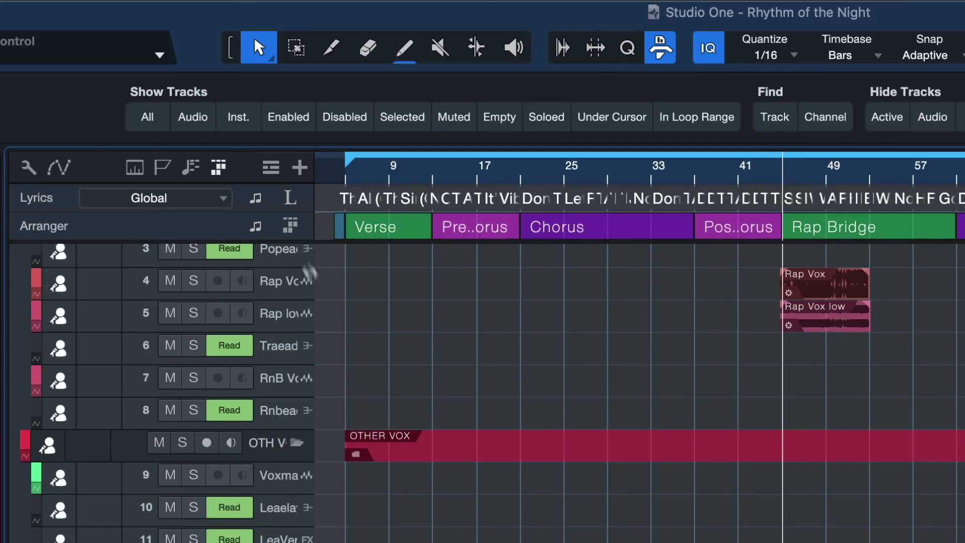
left_click(290, 197)
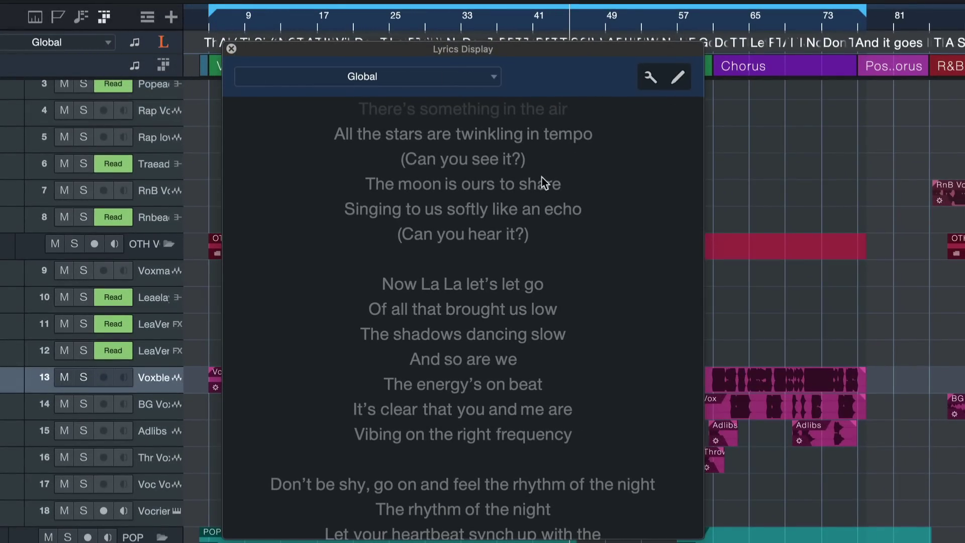
Jump to lyric lines up to 'Now La La let's let go', then toggle lyrics edit mode on and off.
left_click(476, 233)
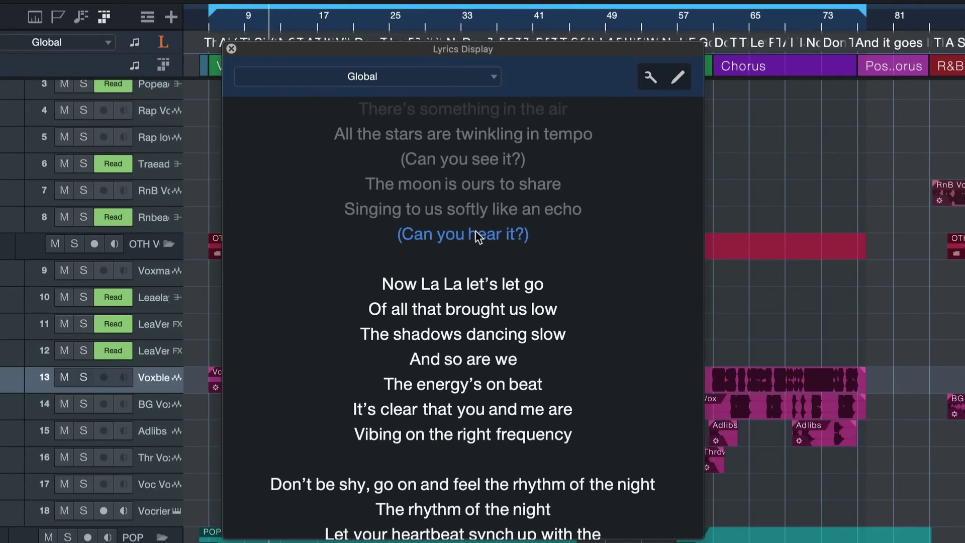
left_click(501, 342)
left_click(522, 309)
left_click(540, 284)
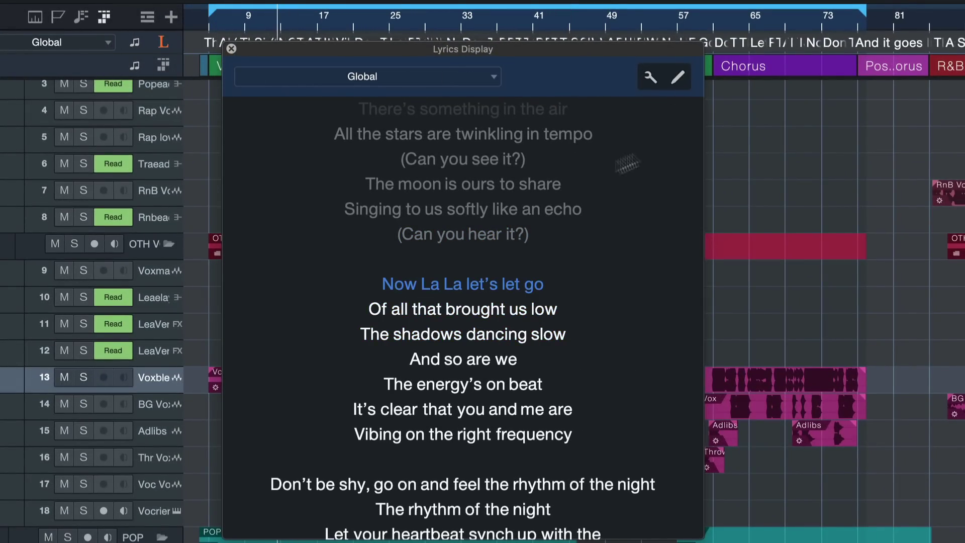
left_click(684, 79)
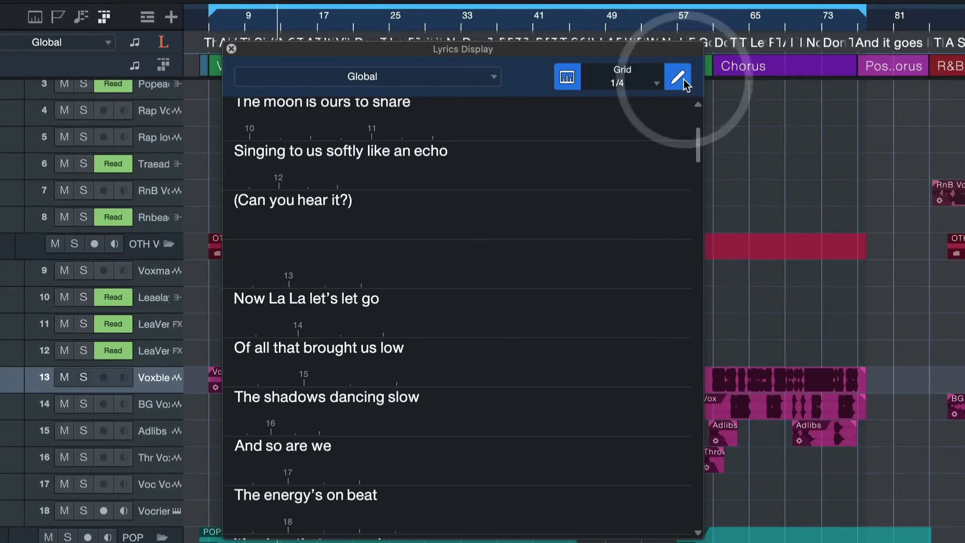
left_click(685, 79)
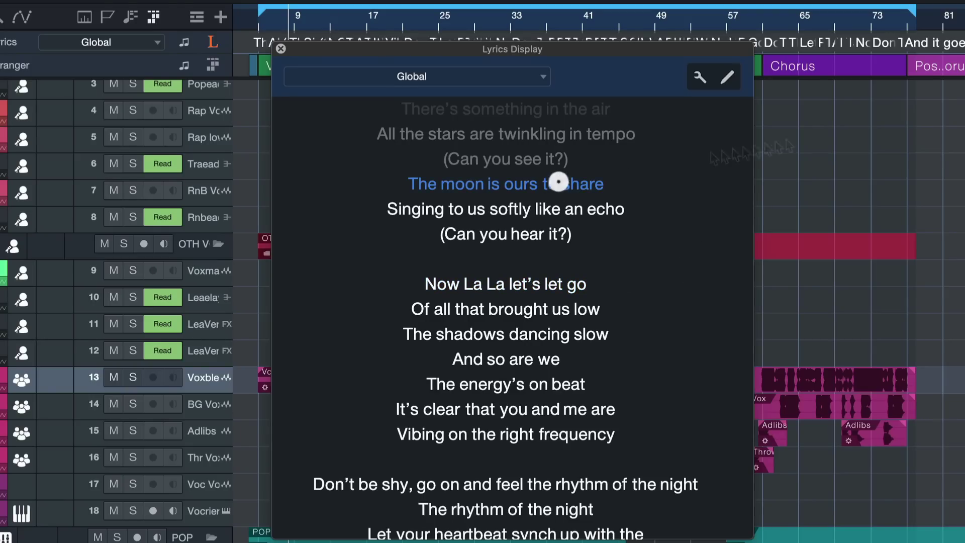
Jump through lyric lines down to the catch-my-breath line, then stop playback.
left_click(457, 285)
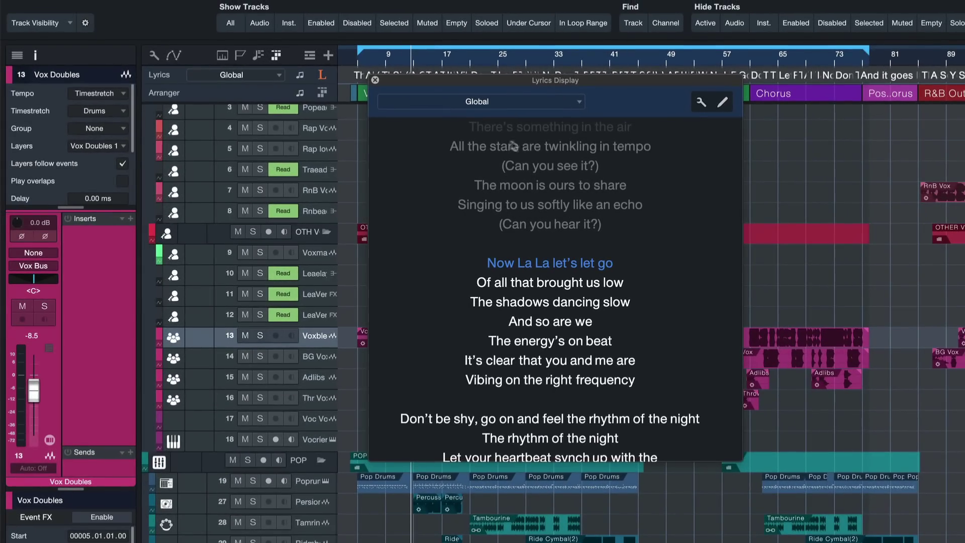
left_click(512, 146)
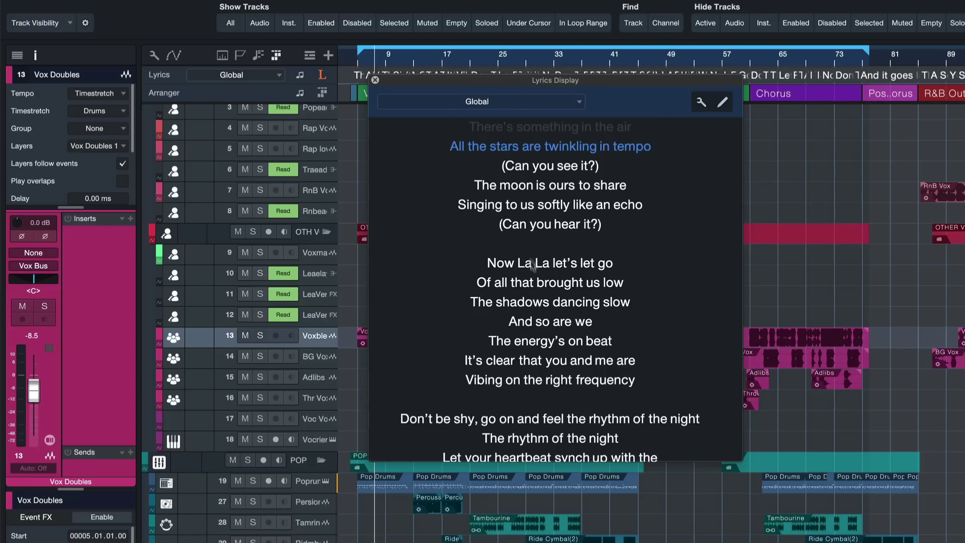
left_click(520, 341)
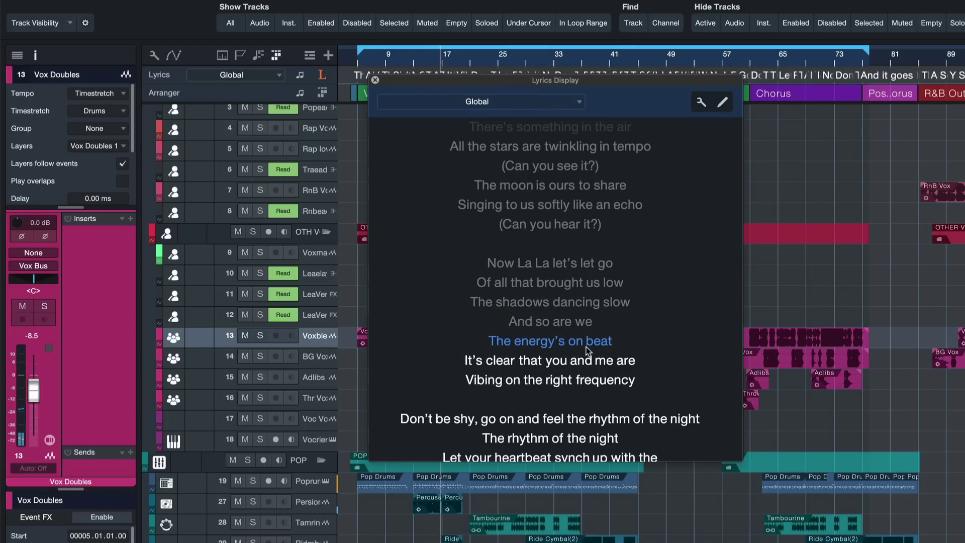
scroll(586, 358, "down", 5)
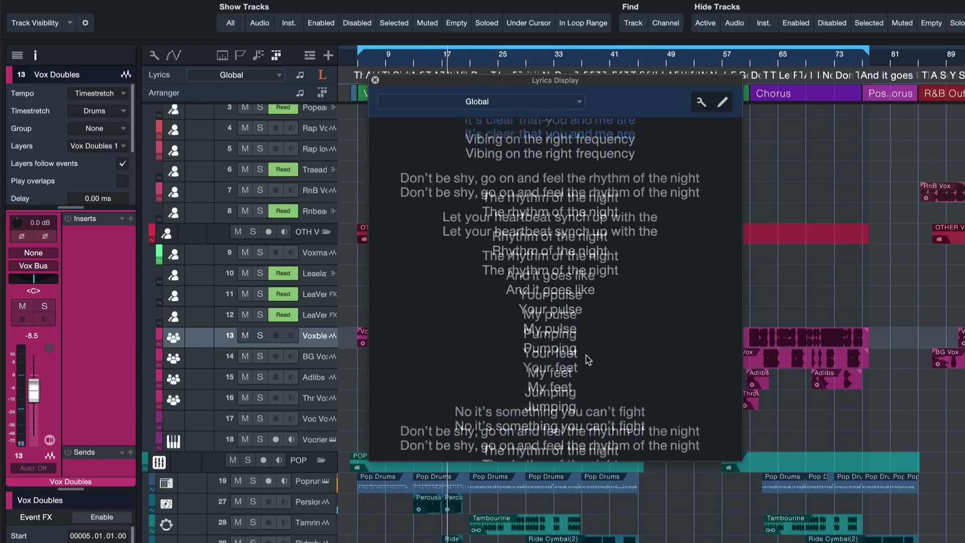
scroll(586, 356, "down", 5)
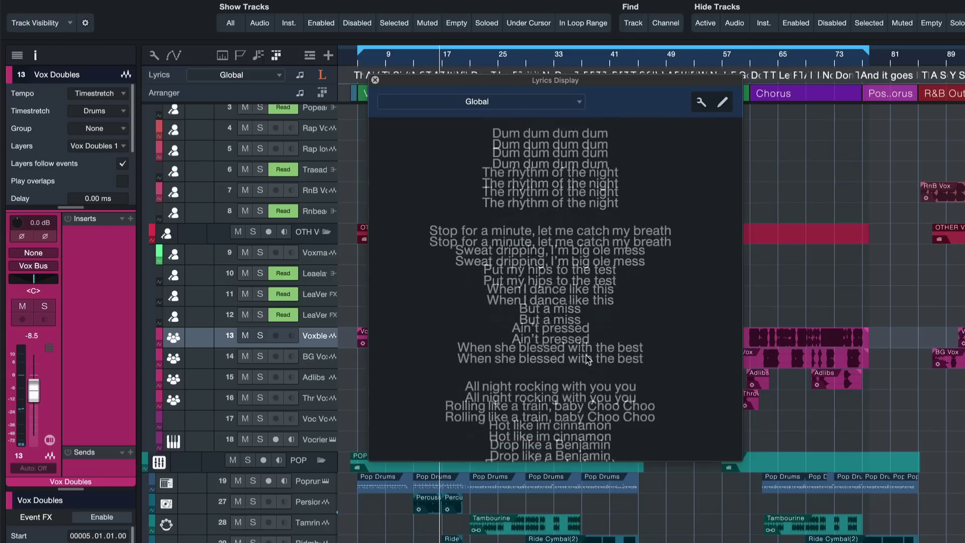
left_click(474, 216)
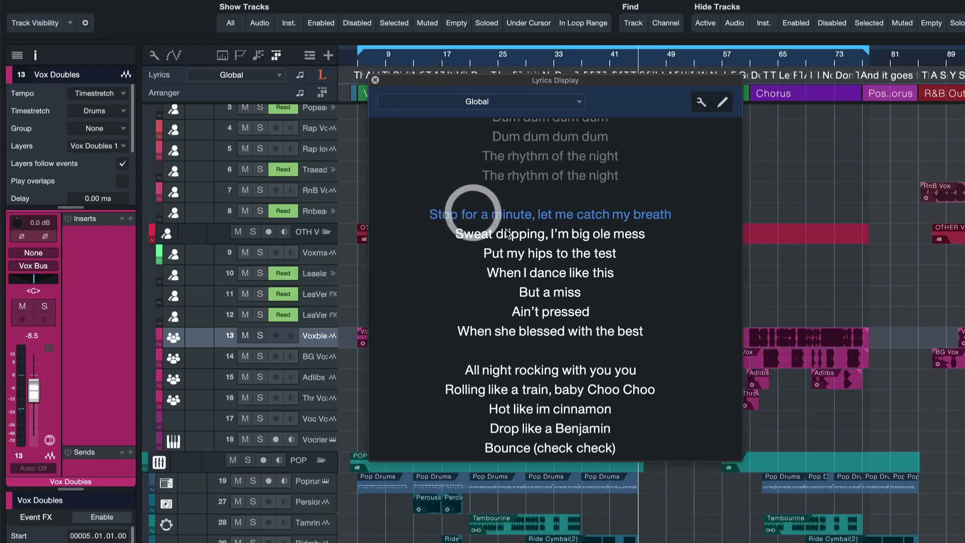
left_click(527, 217)
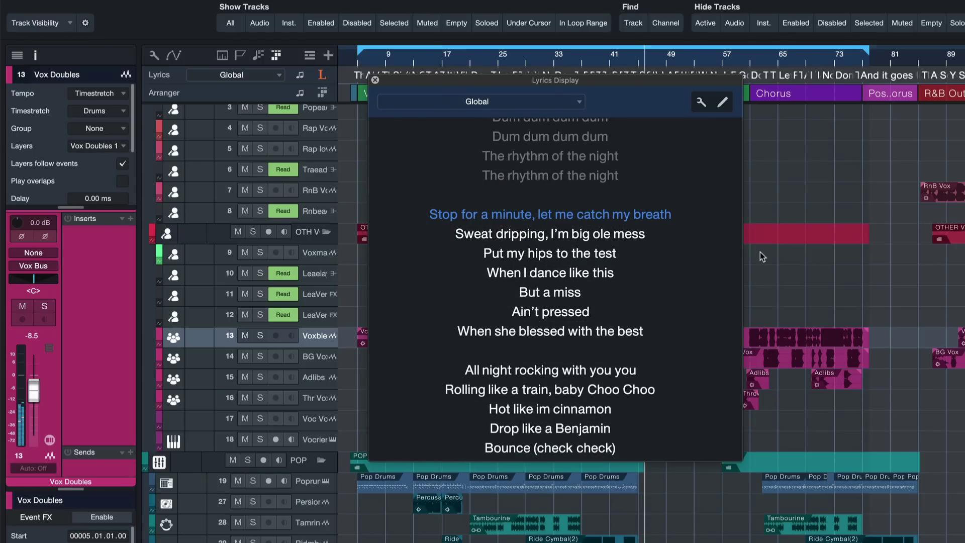
key("space")
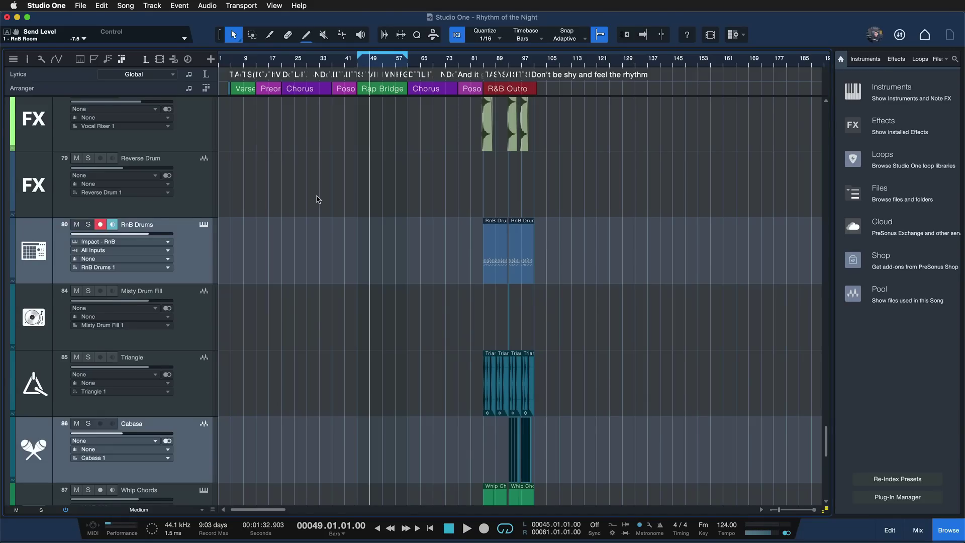
Set all tracks to normal height, select the vocoder events, and loop their range.
scroll(349, 285, "down", 10)
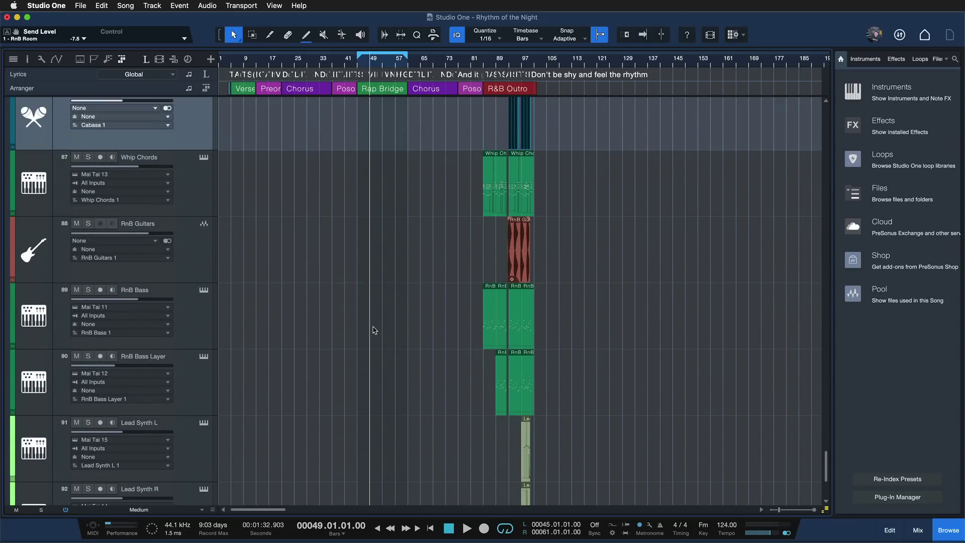
key("shift+w")
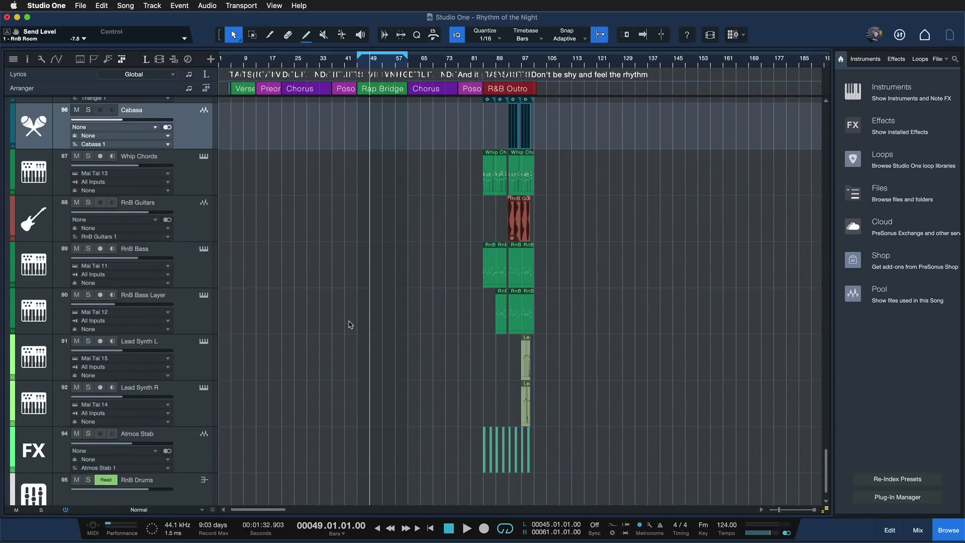
scroll(346, 355, "up", 20)
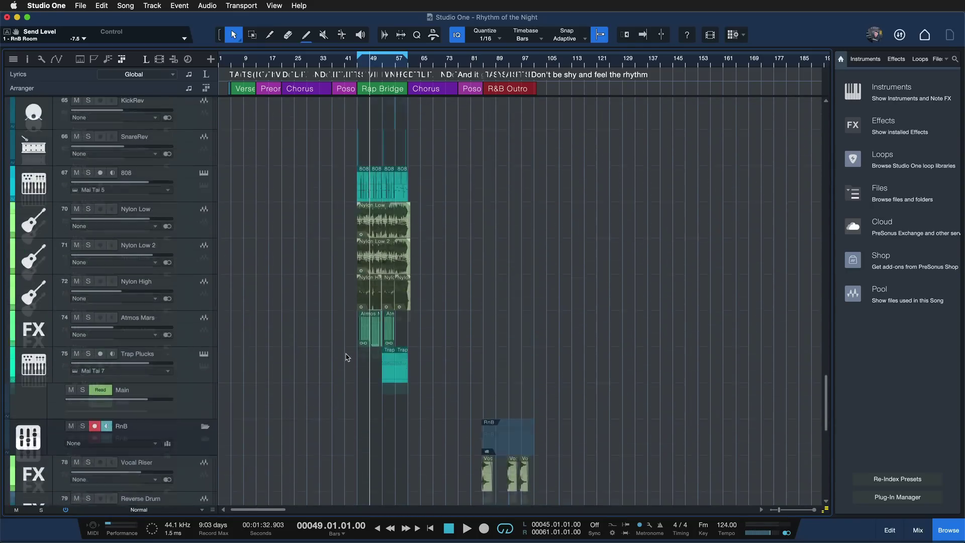
scroll(280, 323, "up", 20)
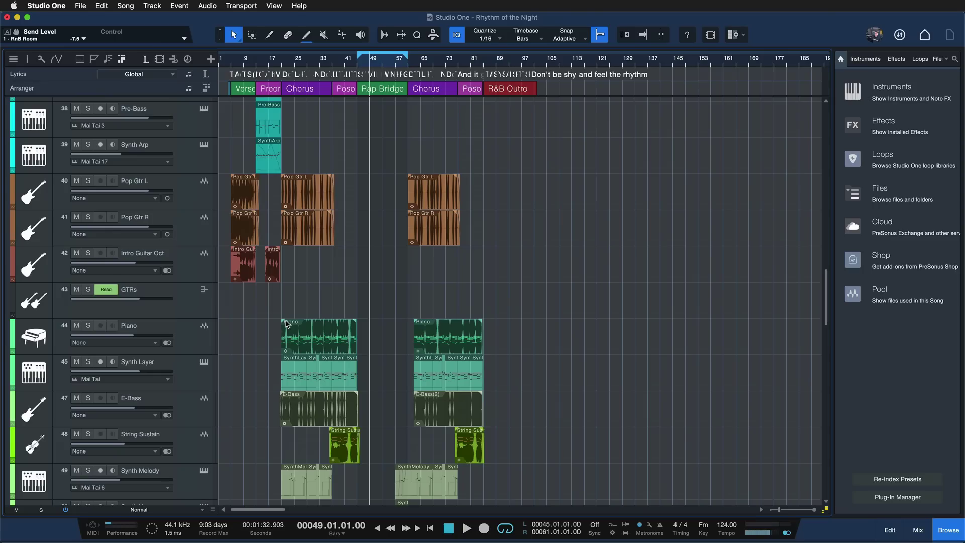
scroll(288, 323, "up", 3)
left_click_drag(333, 224, 237, 296)
key("p")
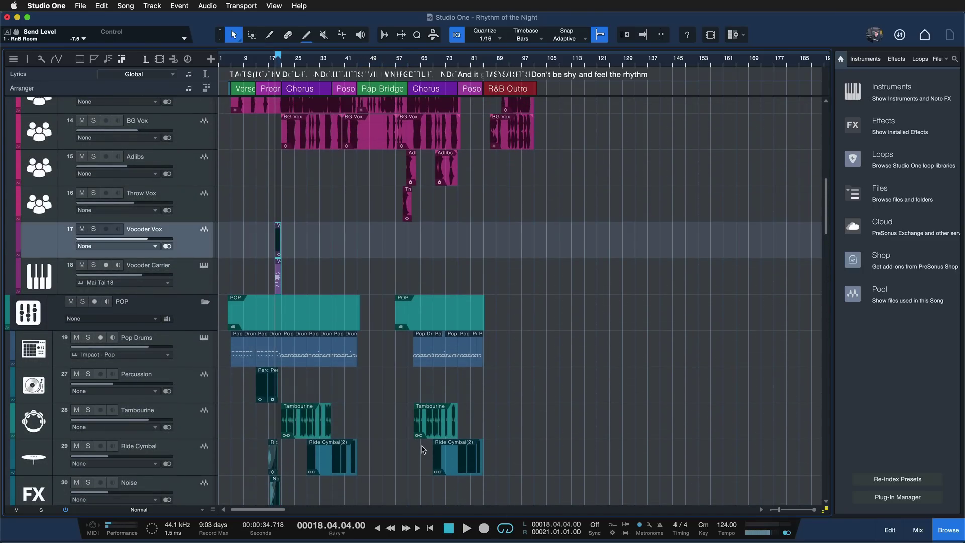
Zoom to the vocoder events, solo Vocoder Vox, and show the Inspector.
key("z")
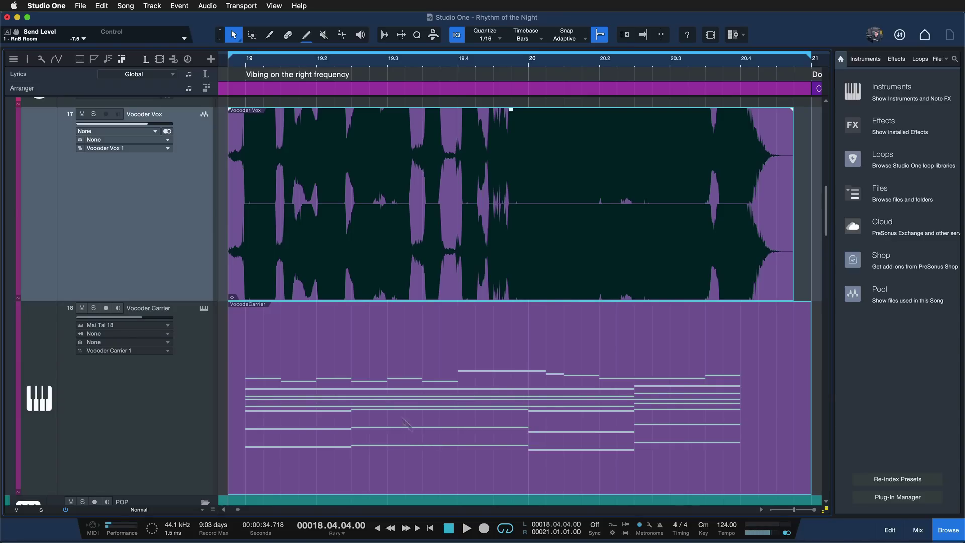
key("s")
left_click(28, 59)
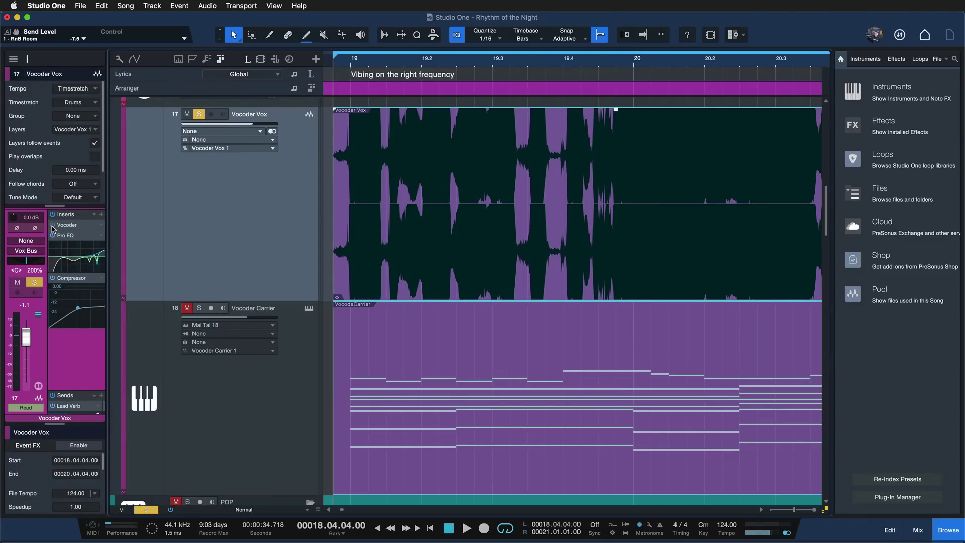
Play the looped vocoder section, switching between the Vocoder Carrier and Vocoder Vox tracks.
key("space")
key("z")
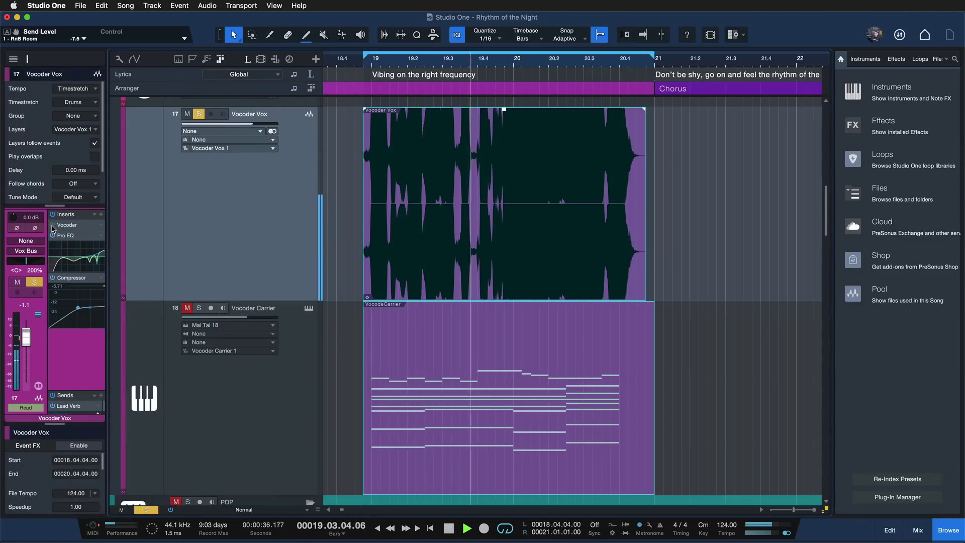
key("space")
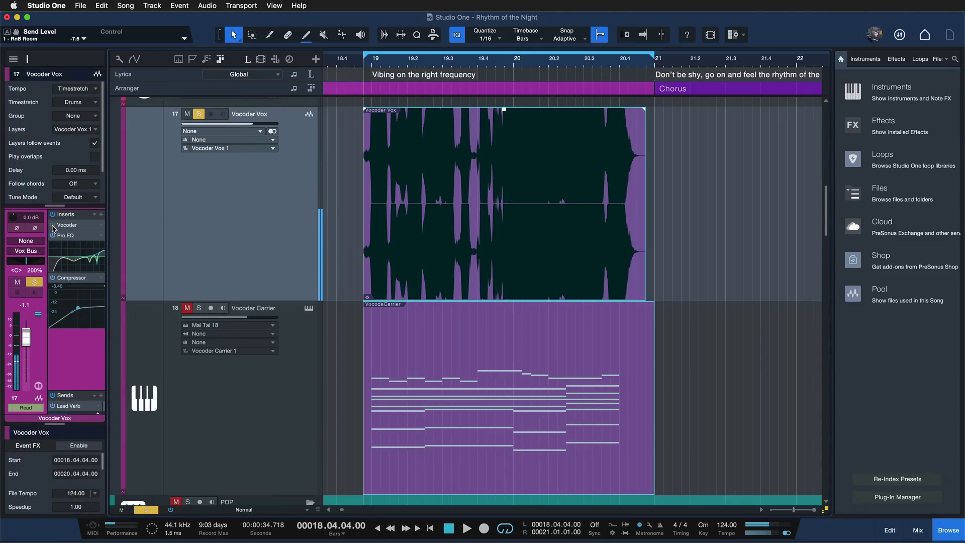
key("Down")
key("s")
key("space")
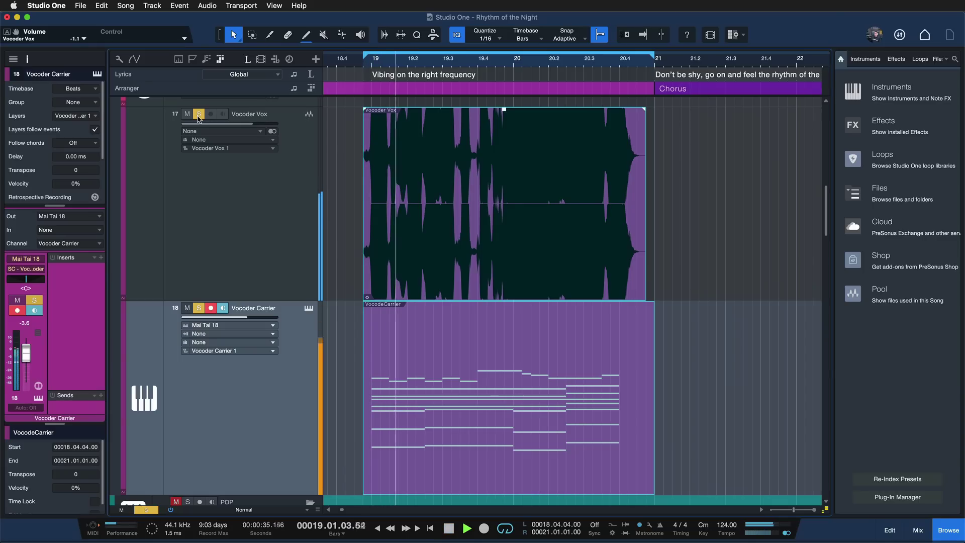
left_click(224, 210)
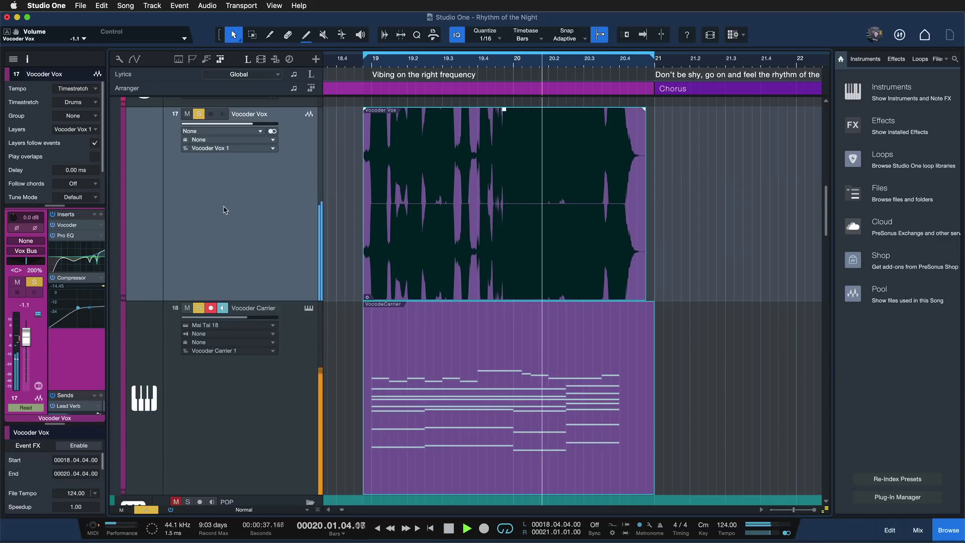
key("space")
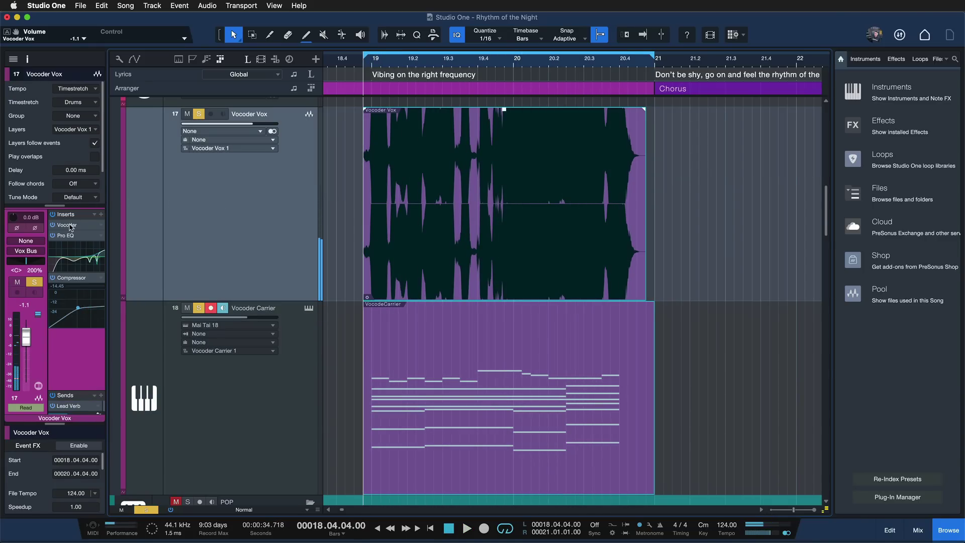
View the Vocoder plug-in on Vocoder Vox, then select both vocoder tracks.
left_click(70, 227)
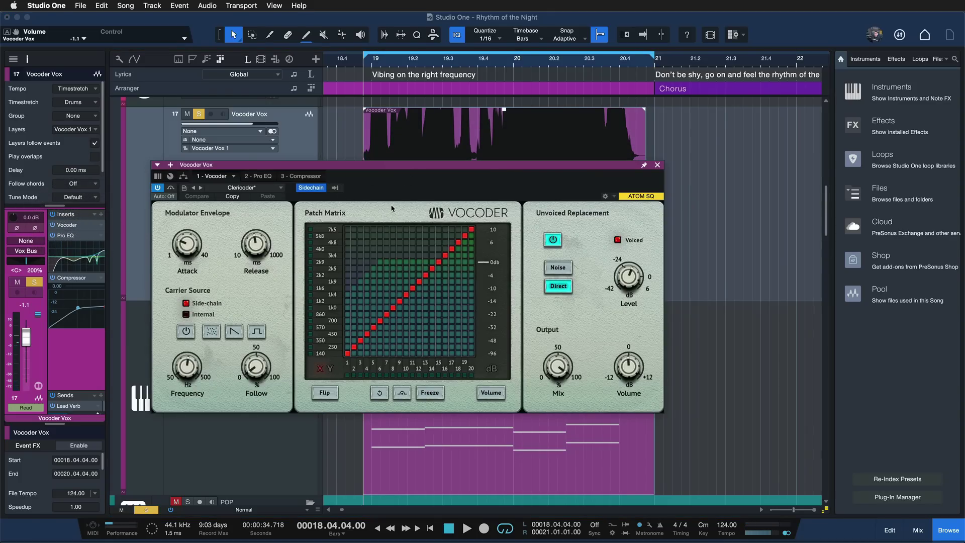
left_click(658, 166)
left_click(304, 367)
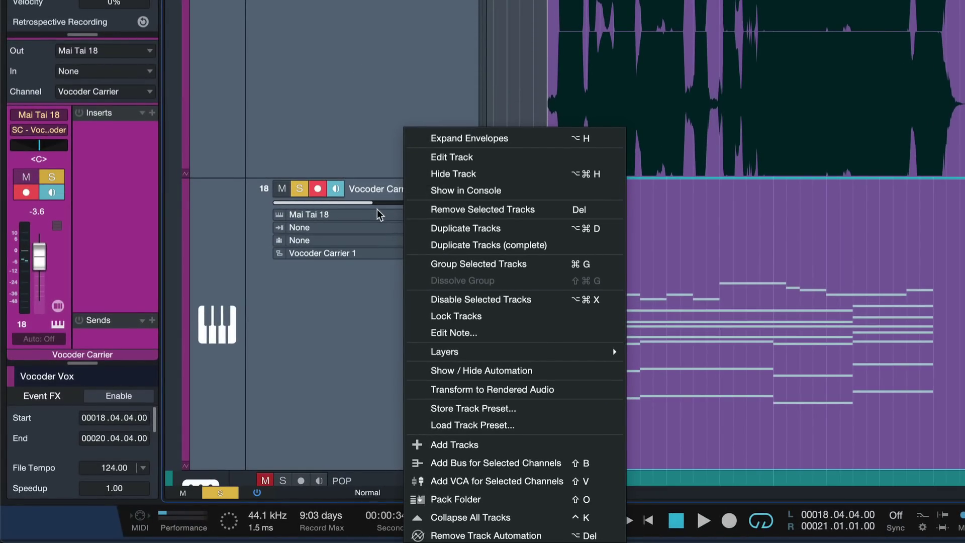
Store the selected vocoder tracks as the Vocoder Vox track preset and start a new song.
left_click(480, 411)
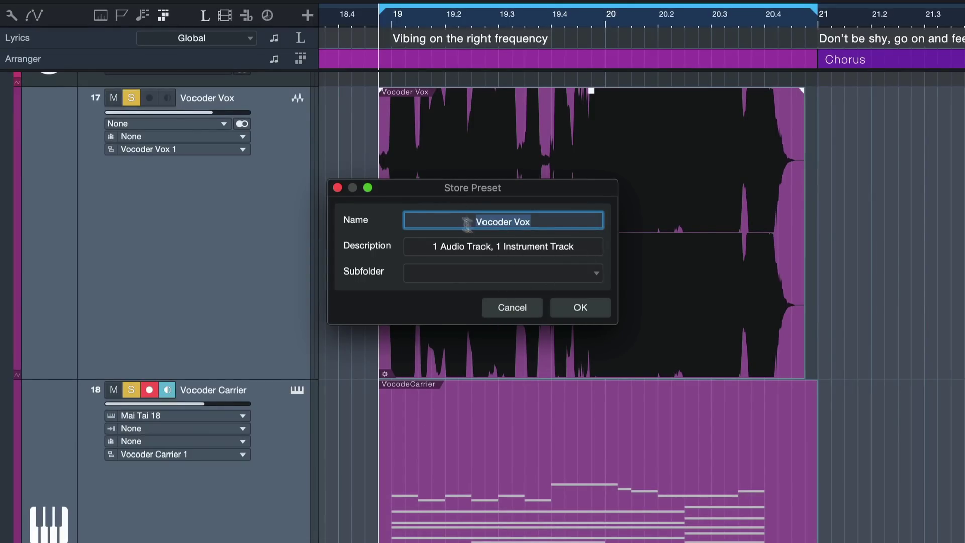
left_click(579, 308)
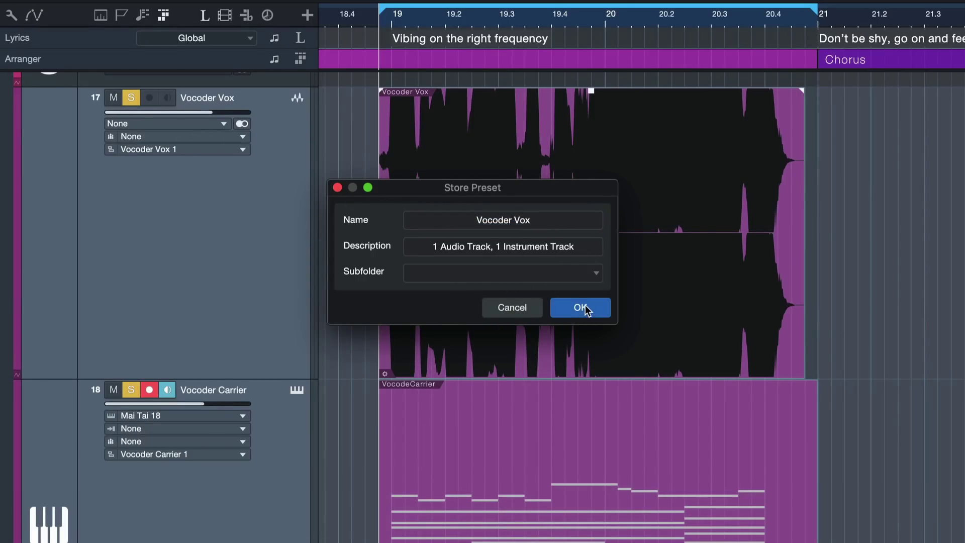
key("super+n")
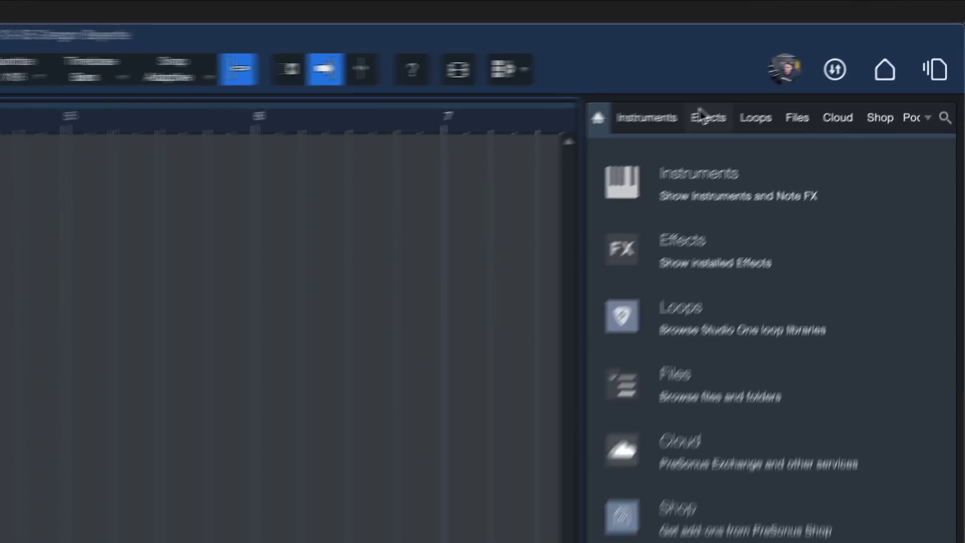
Drag the Vocoder Vox track preset from the Effects browser into the new song and test range selections.
left_click(834, 58)
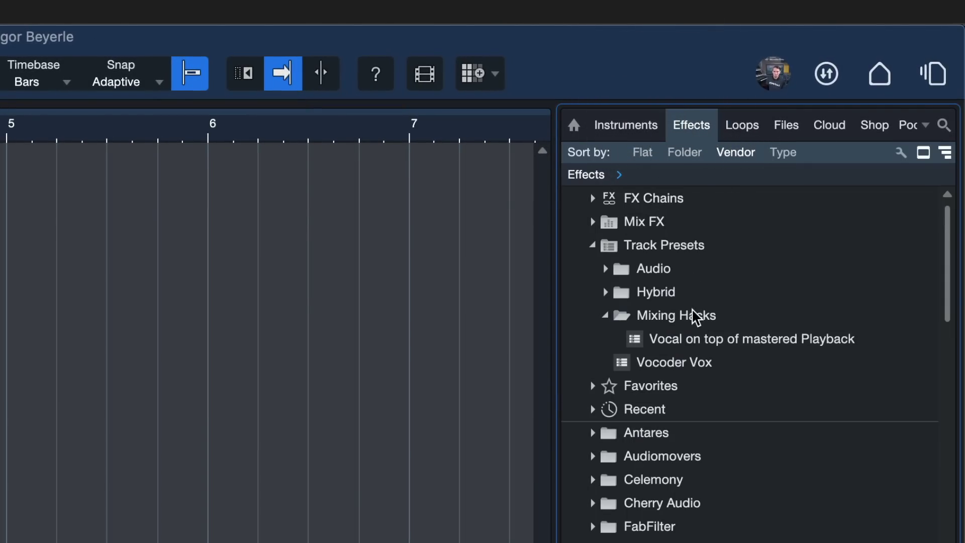
left_click_drag(678, 364, 205, 304)
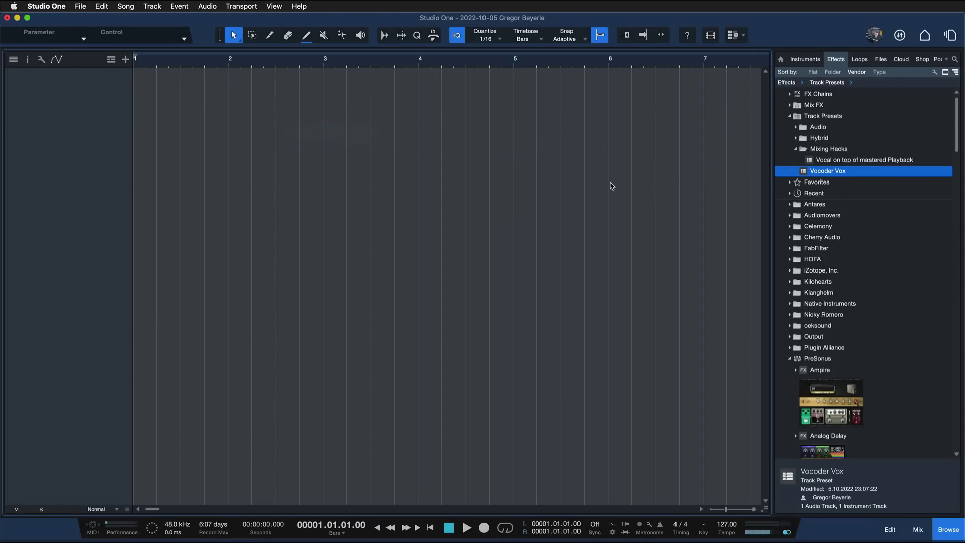
left_click_drag(611, 186, 585, 188)
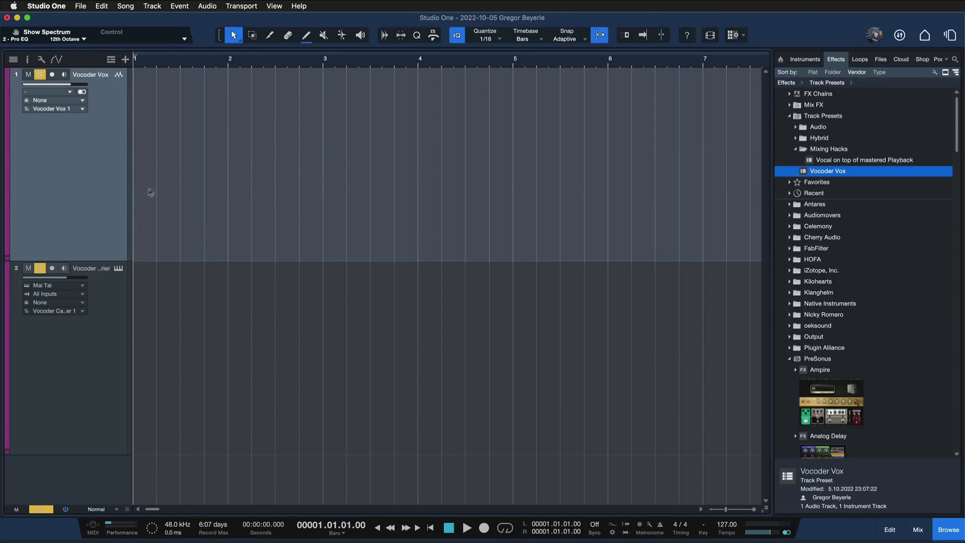
left_click_drag(236, 151, 116, 243)
left_click_drag(258, 180, 121, 248)
left_click_drag(590, 150, 147, 172)
left_click(142, 174)
left_click_drag(625, 302, 75, 330)
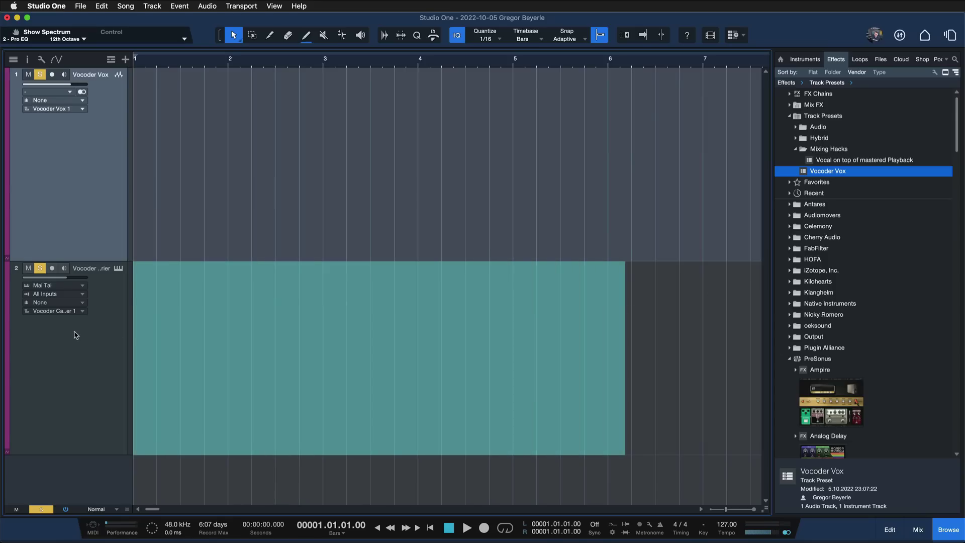
left_click(311, 246)
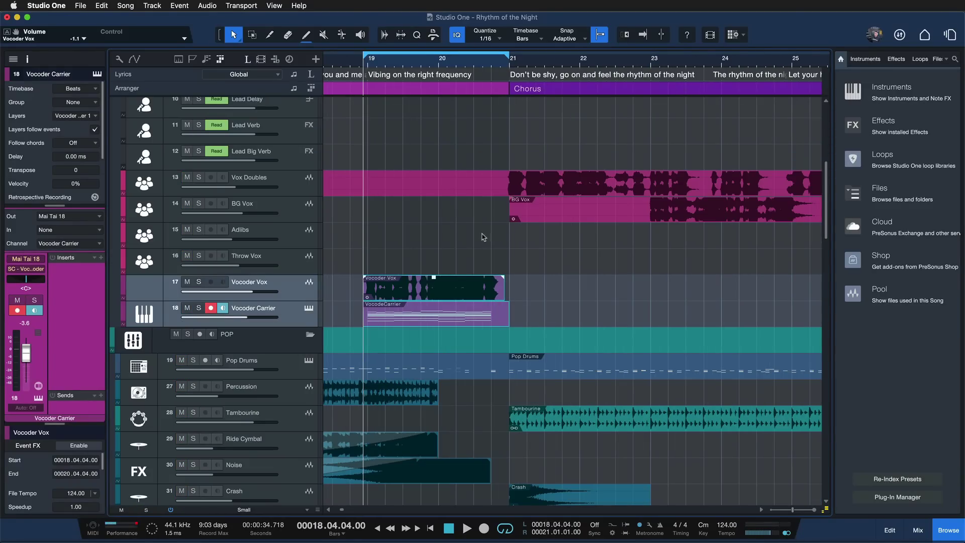
Zoom out the arrangement and enable Show Track Notes in the track list.
scroll(464, 233, "up", 8)
key("w")
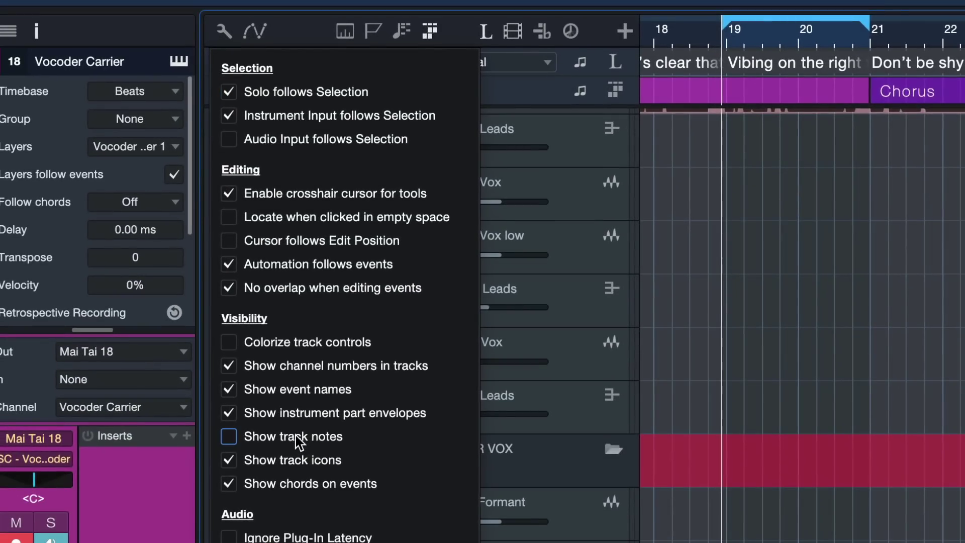
left_click(272, 434)
scroll(503, 364, "down", 2)
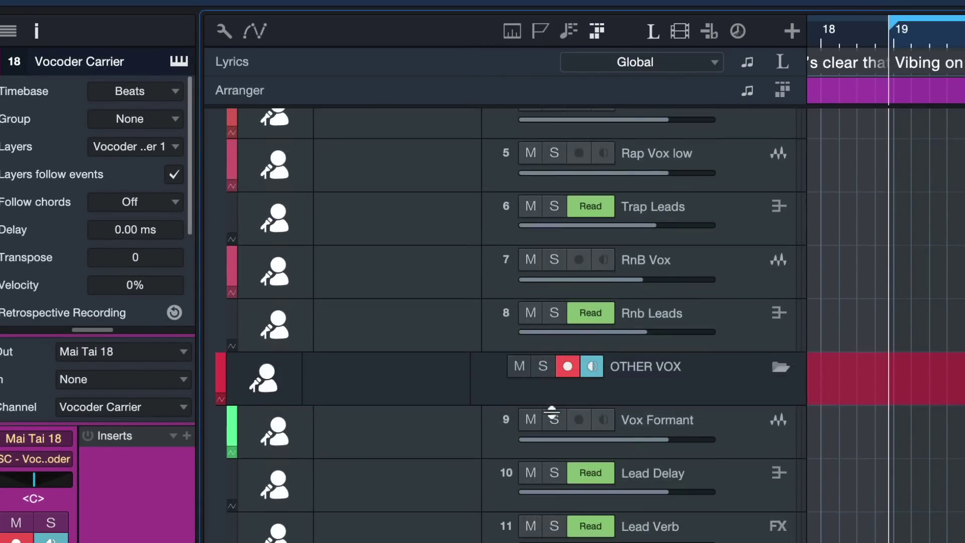
scroll(447, 284, "up", 5)
Select the LEADS folder and Pop Lead Vox track, then edit the Pop Lead Vox note.
left_click(391, 206)
left_click(391, 256)
left_click(373, 247)
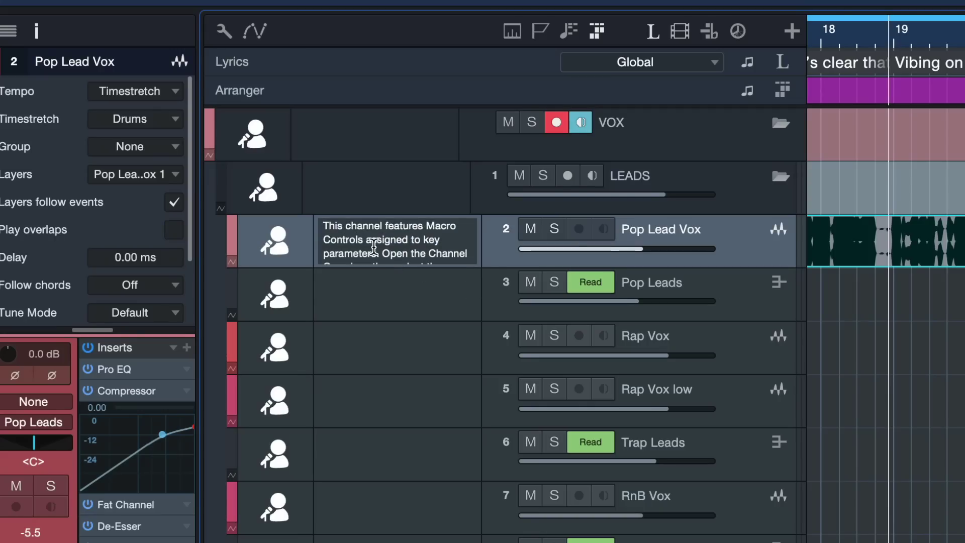
left_click_drag(453, 271, 485, 301)
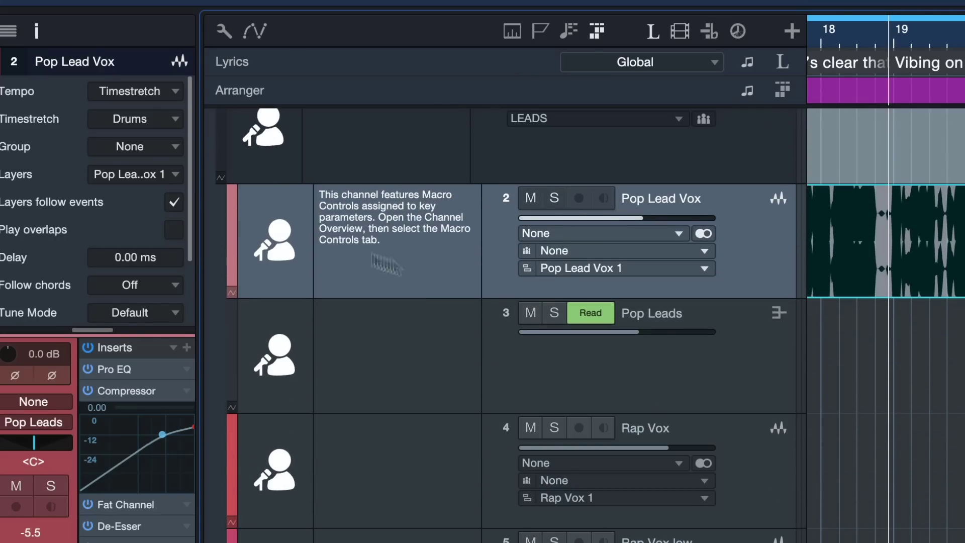
scroll(393, 327, "down", 5)
scroll(393, 329, "down", 20)
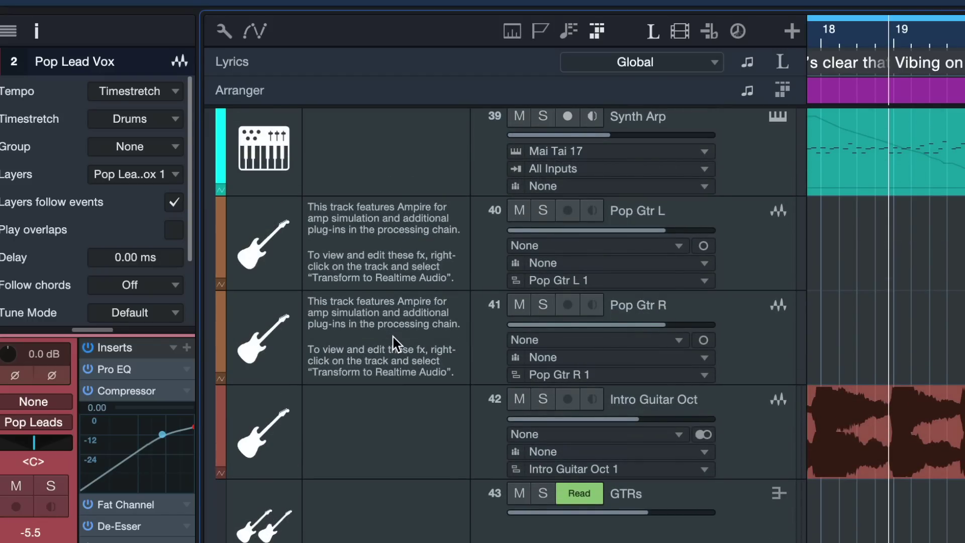
scroll(397, 342, "down", 2)
Select the Pop Gtr L and Pop Gtr R tracks in turn to review their notes.
left_click(383, 200)
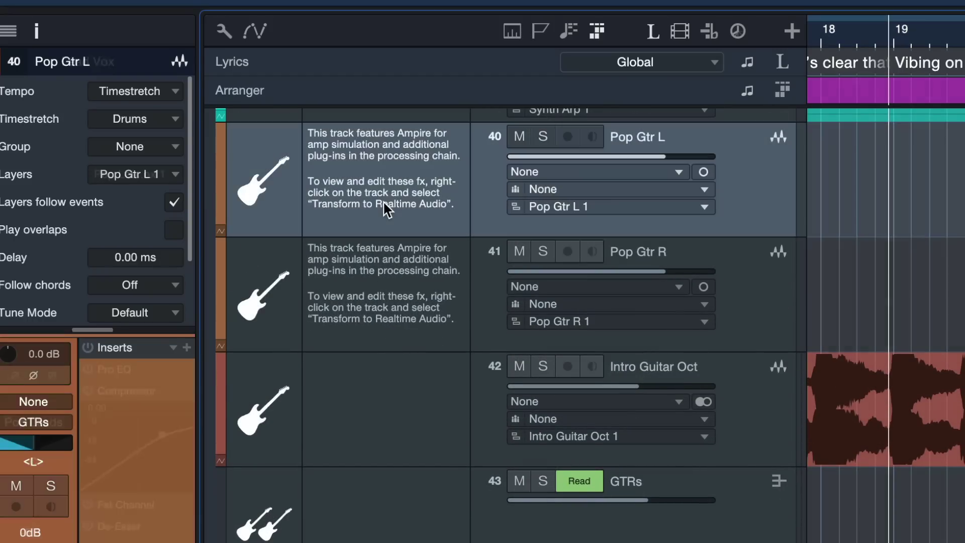
left_click(421, 314)
left_click(410, 203)
left_click(412, 276)
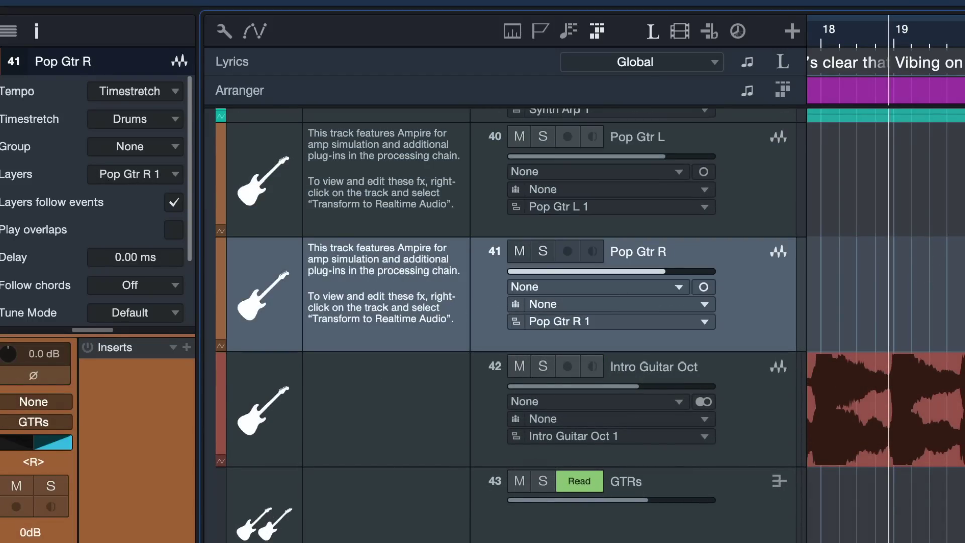
scroll(503, 324, "down", 8)
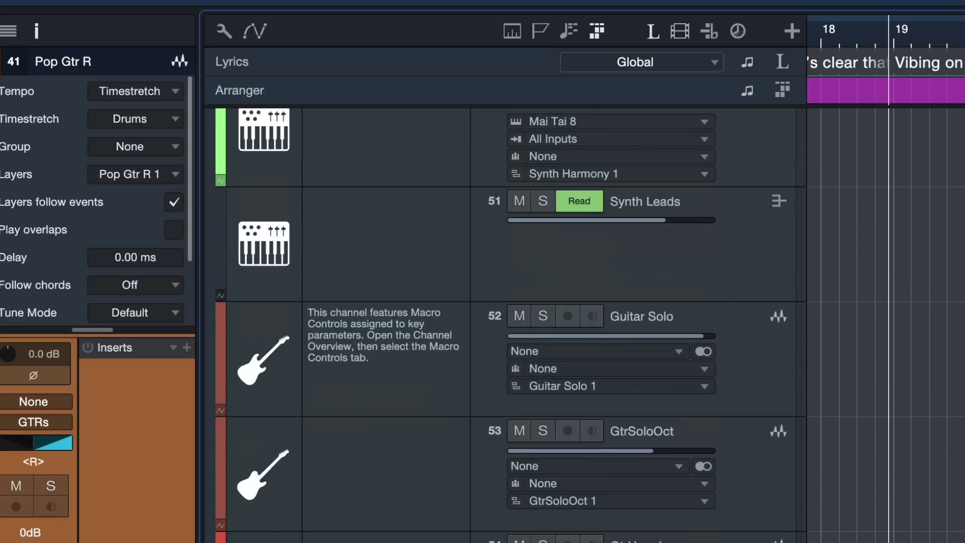